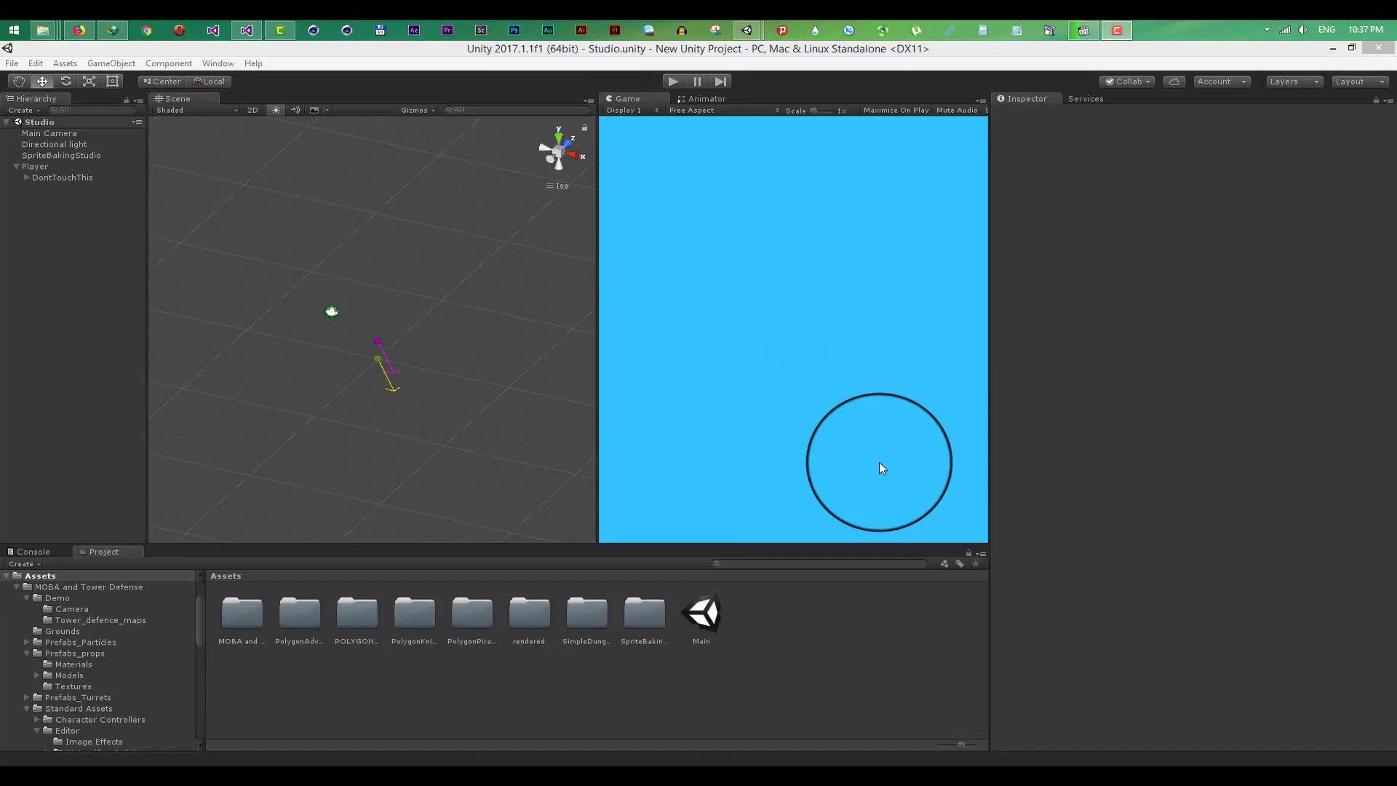
- Open the SpriteBakingStudio asset folder and select the SpriteBakingStudio object in the Hierarchy
click(648, 617)
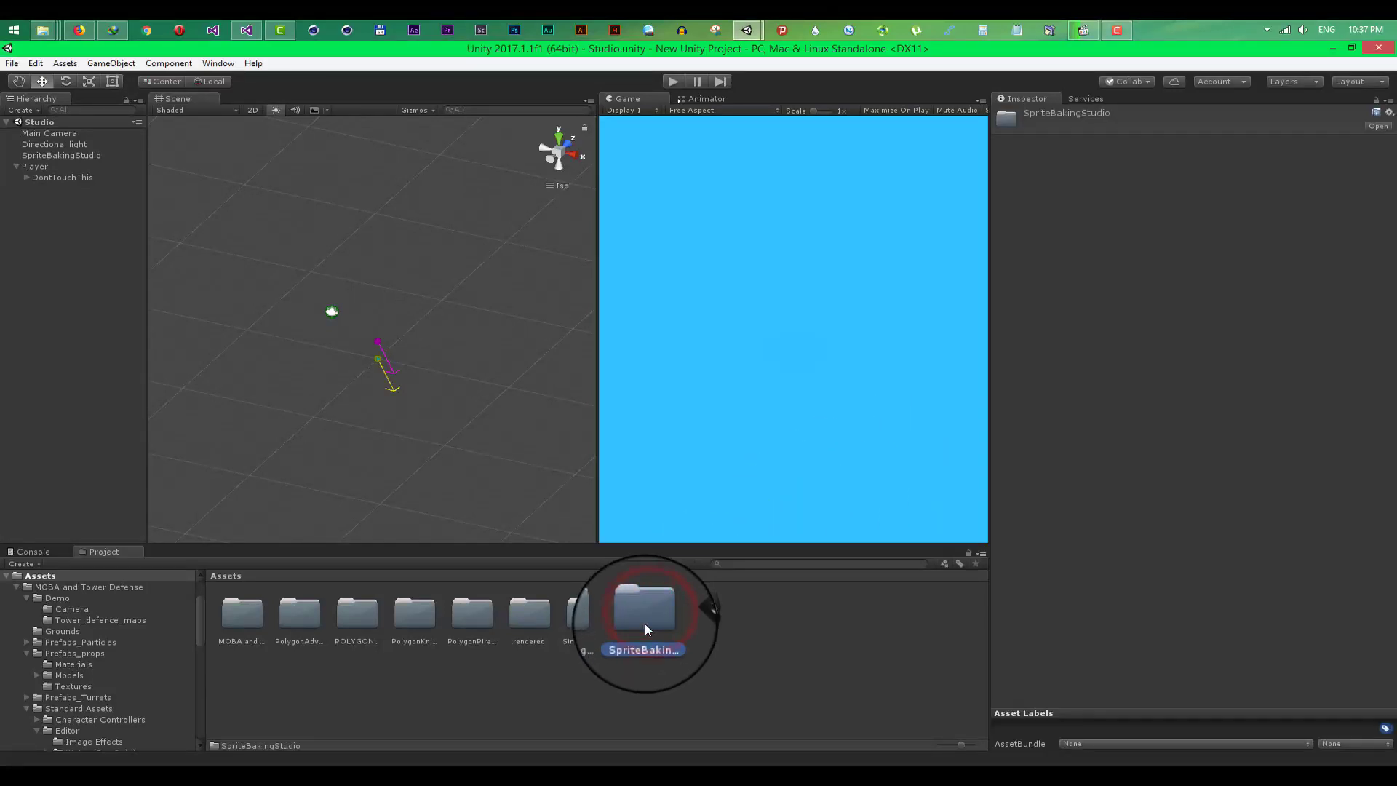
double_click(646, 623)
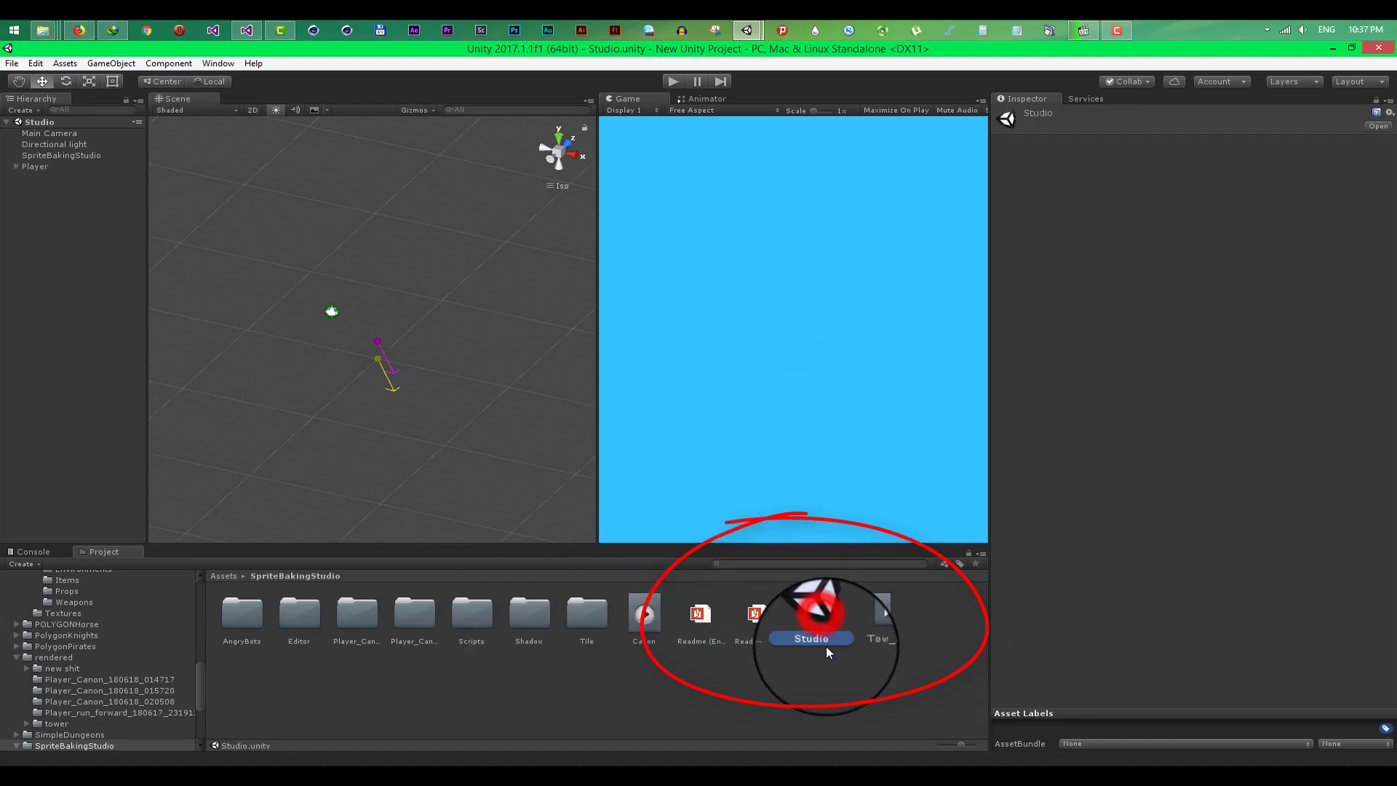
click(38, 168)
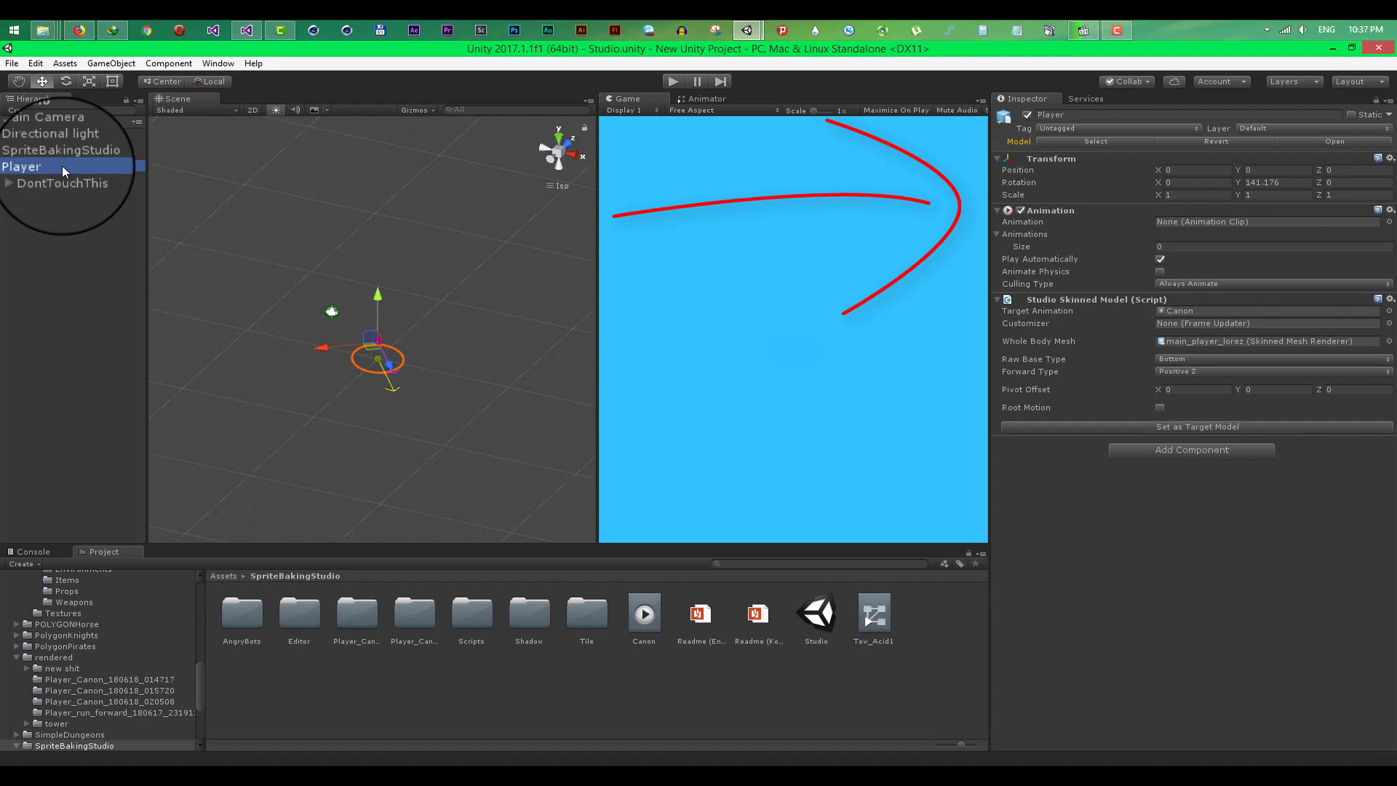
click(80, 155)
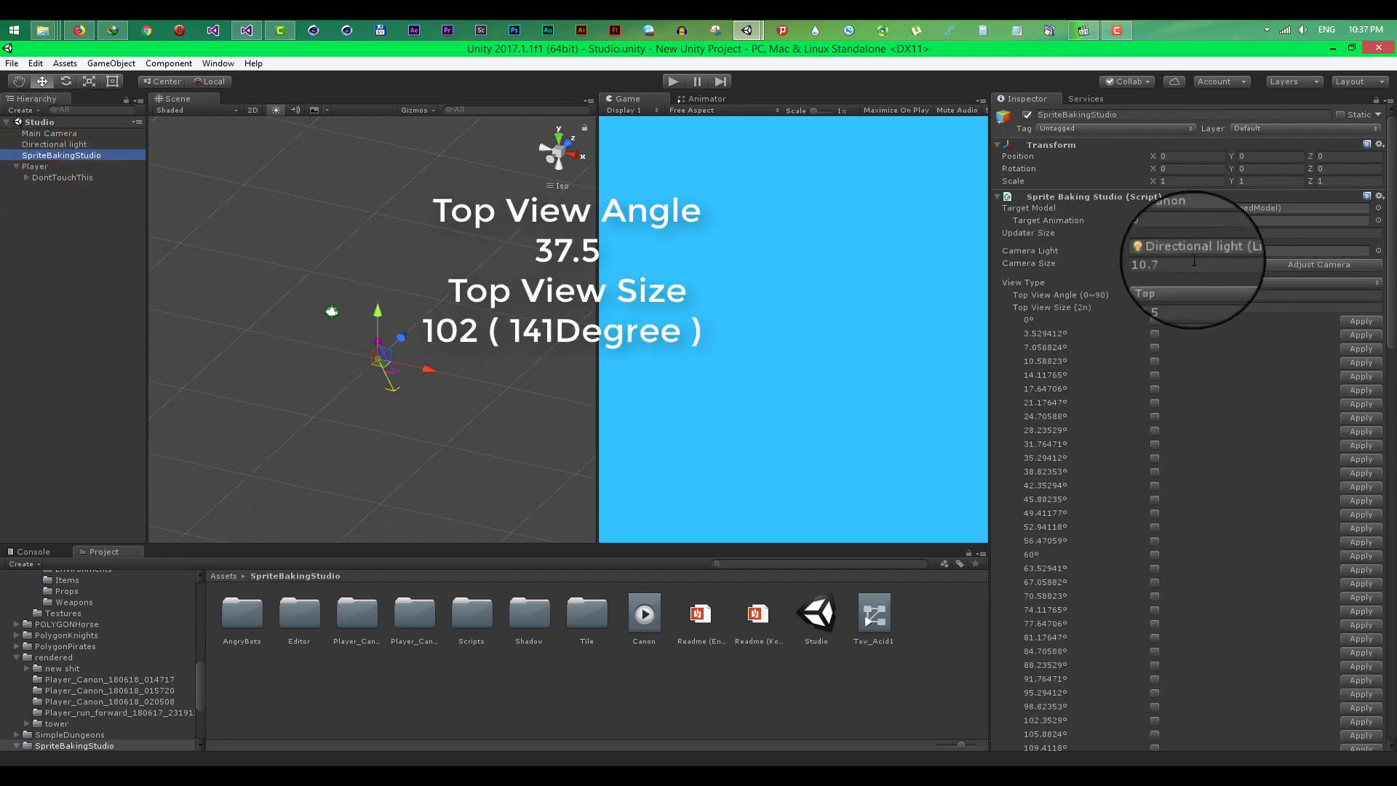
- Check Camera Size 10.7, Top View Size 102, and the 512×512 Texture Resolution
click(1197, 263)
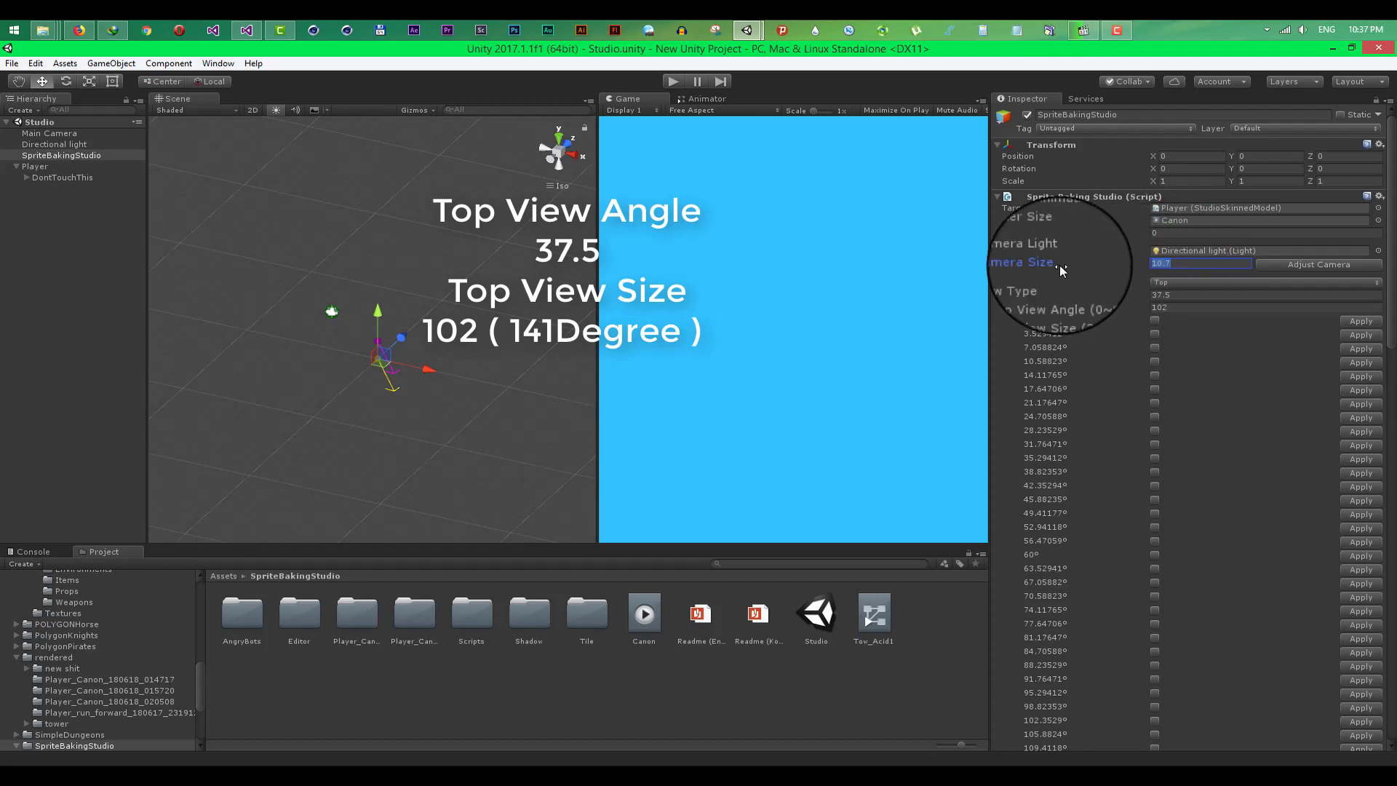
click(1164, 307)
scroll(1367, 313, down, 10)
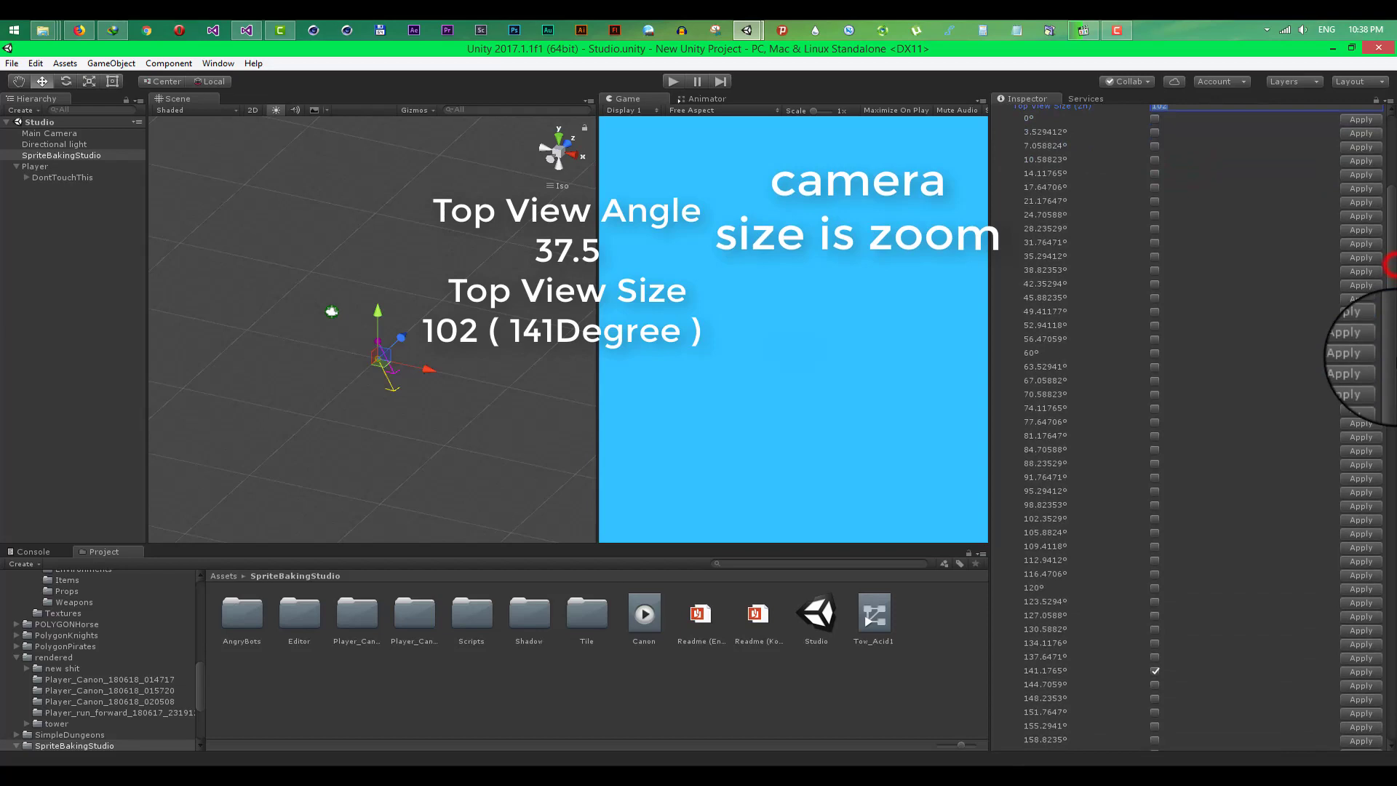
drag(1389, 396, 1388, 633)
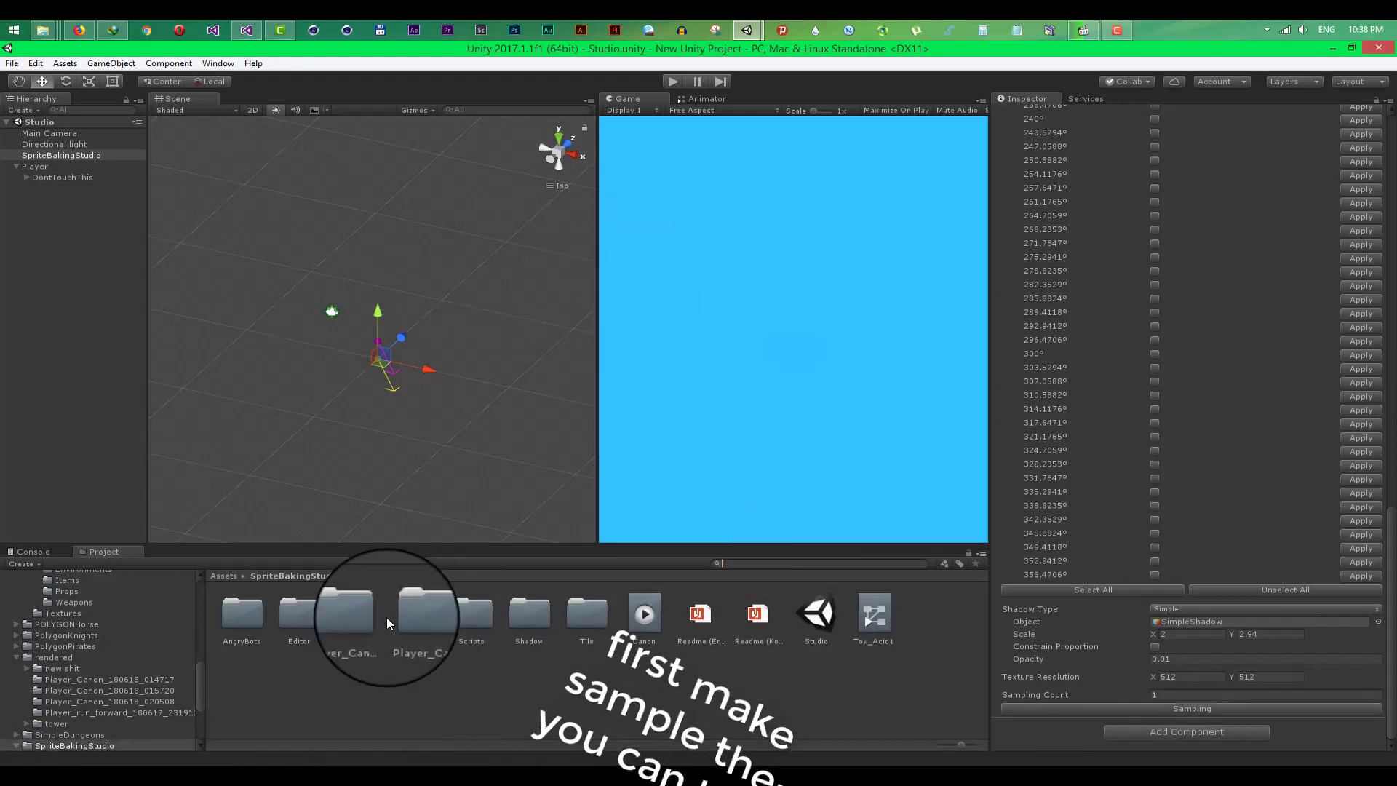
- Navigate to Assets > PolygonPirates > Prefabs > Buildings in the Project panel
click(224, 576)
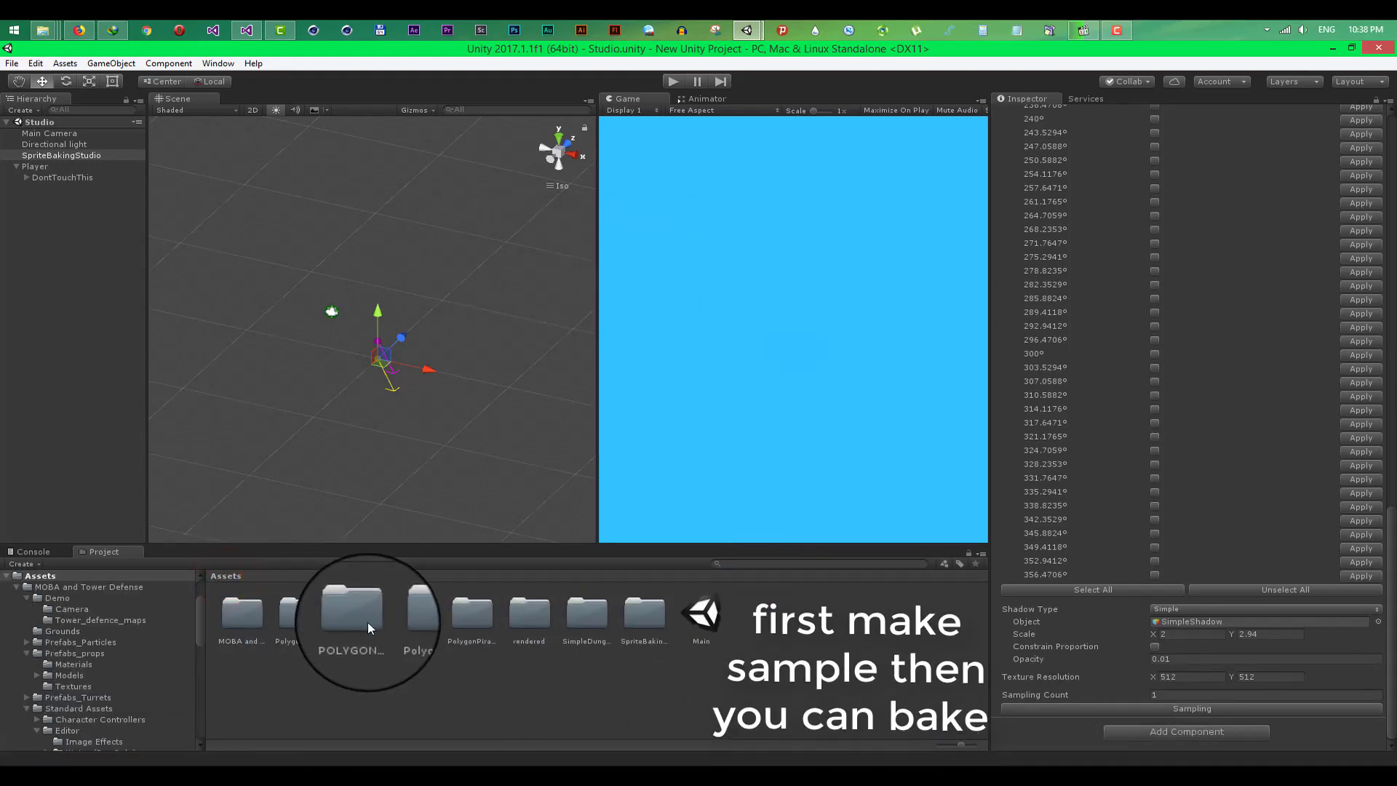
click(476, 622)
double_click(476, 619)
double_click(476, 618)
double_click(255, 619)
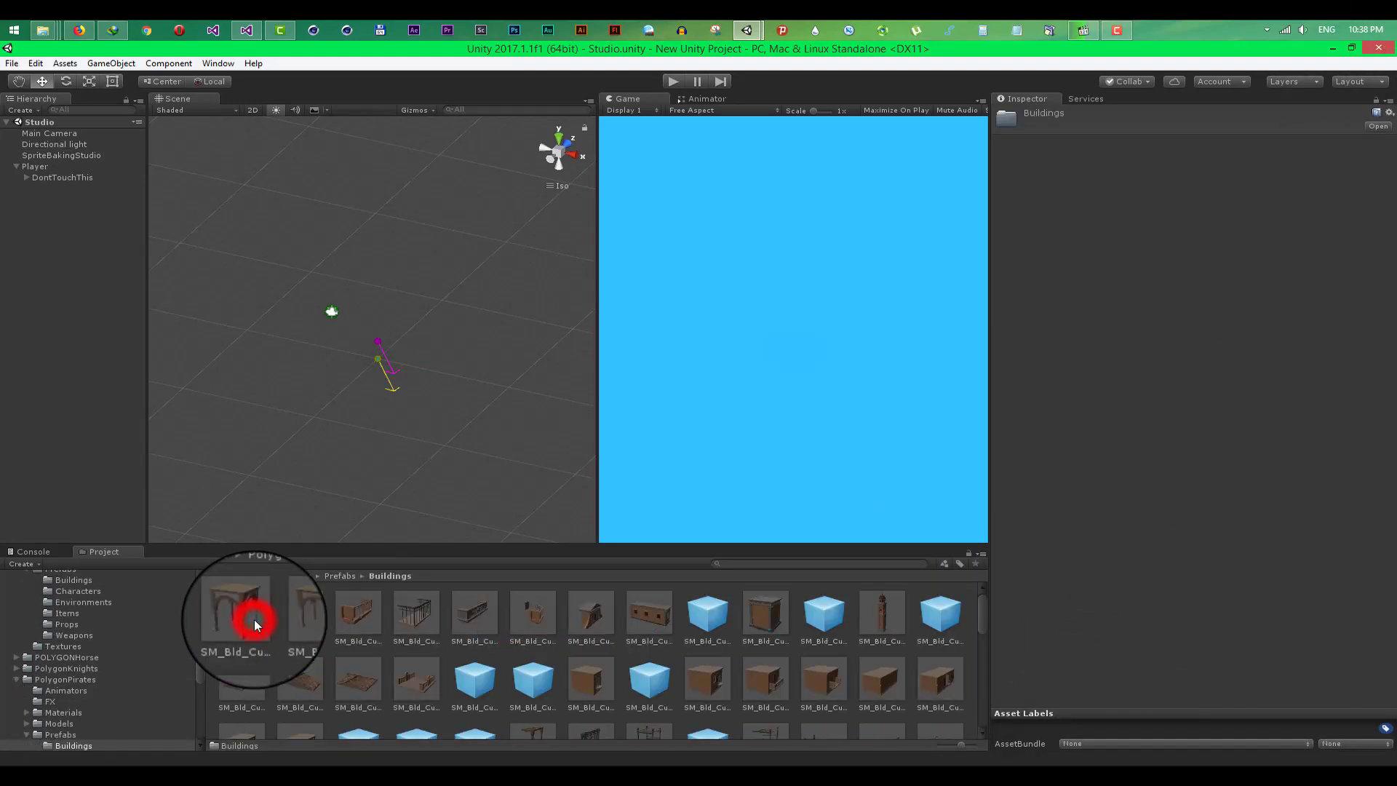
- Select every building prefab from the first to the last
click(255, 618)
scroll(578, 669, down, 5)
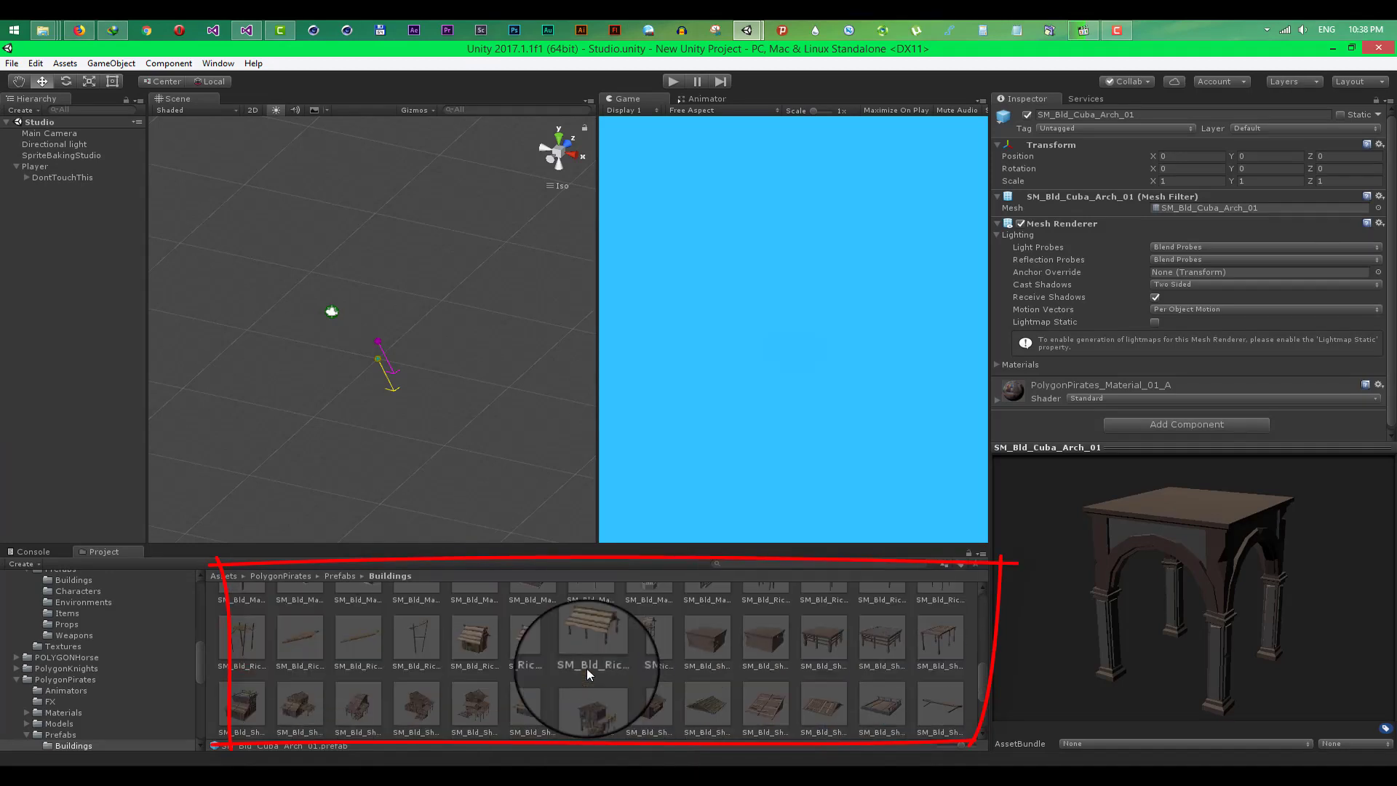
shift+click(764, 710)
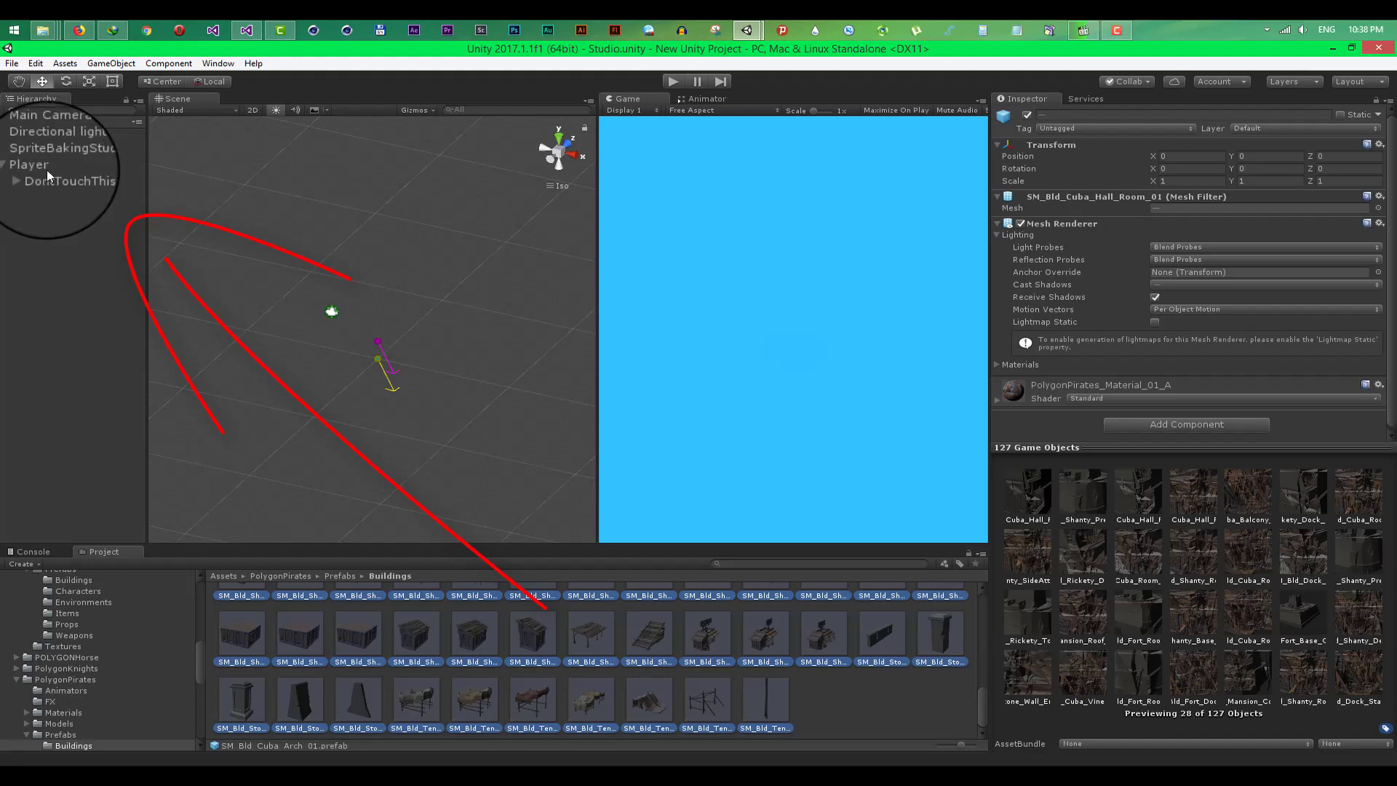
- Parent the building prefabs under Player, deactivate them, and reactivate only SM_Bld_Cuba_Arch_01
mouse_move(244, 635)
mouse_down()
mouse_move(76, 246)
mouse_move(59, 168)
mouse_up()
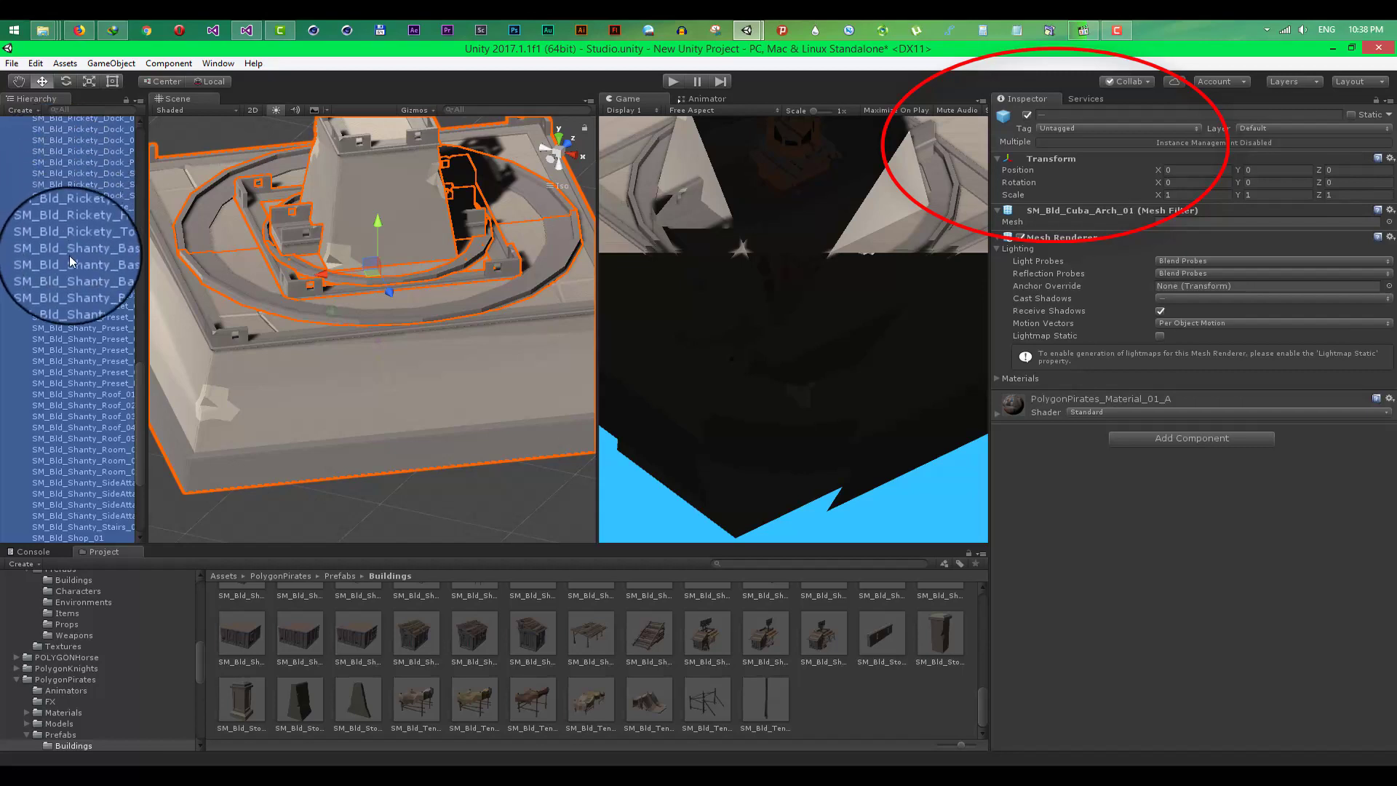
click(1026, 114)
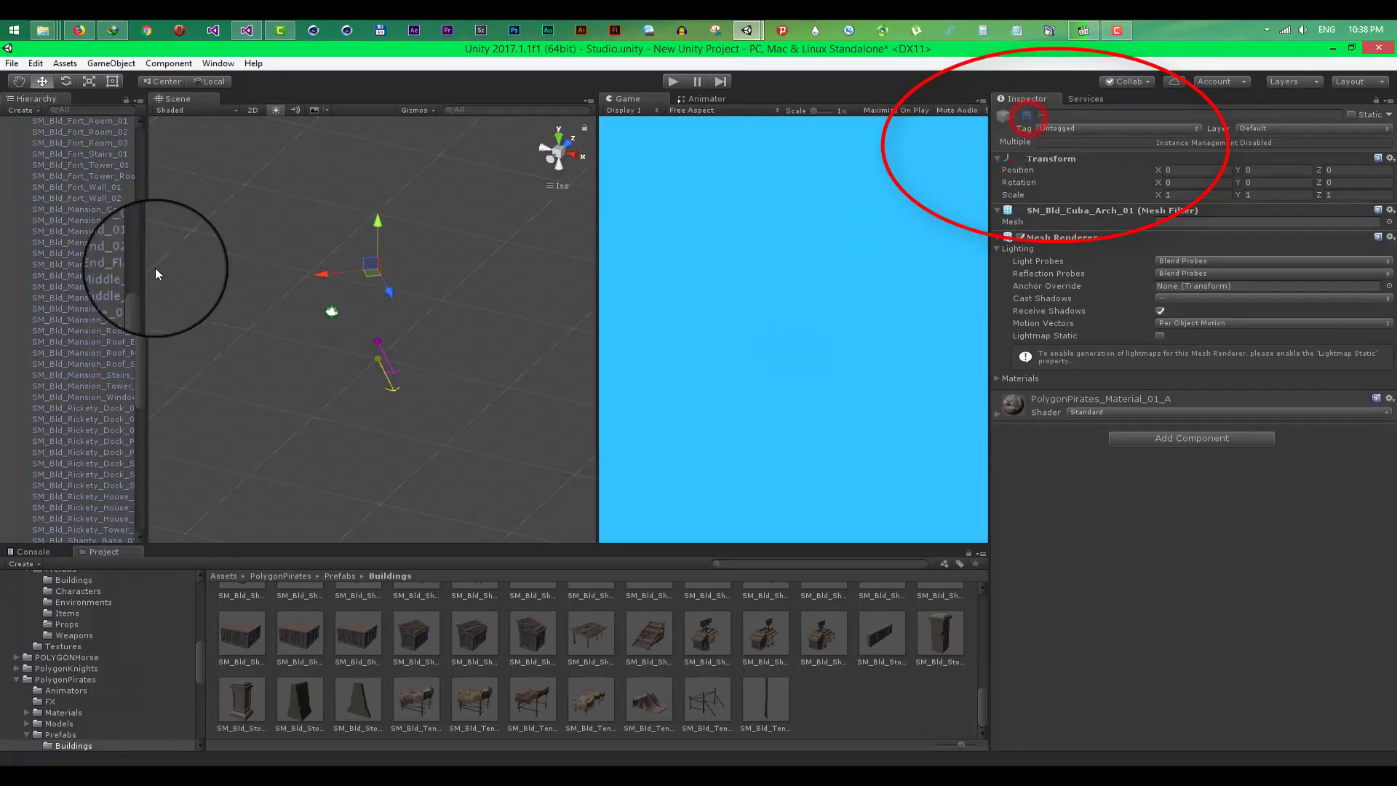
drag(138, 348, 159, 172)
click(95, 179)
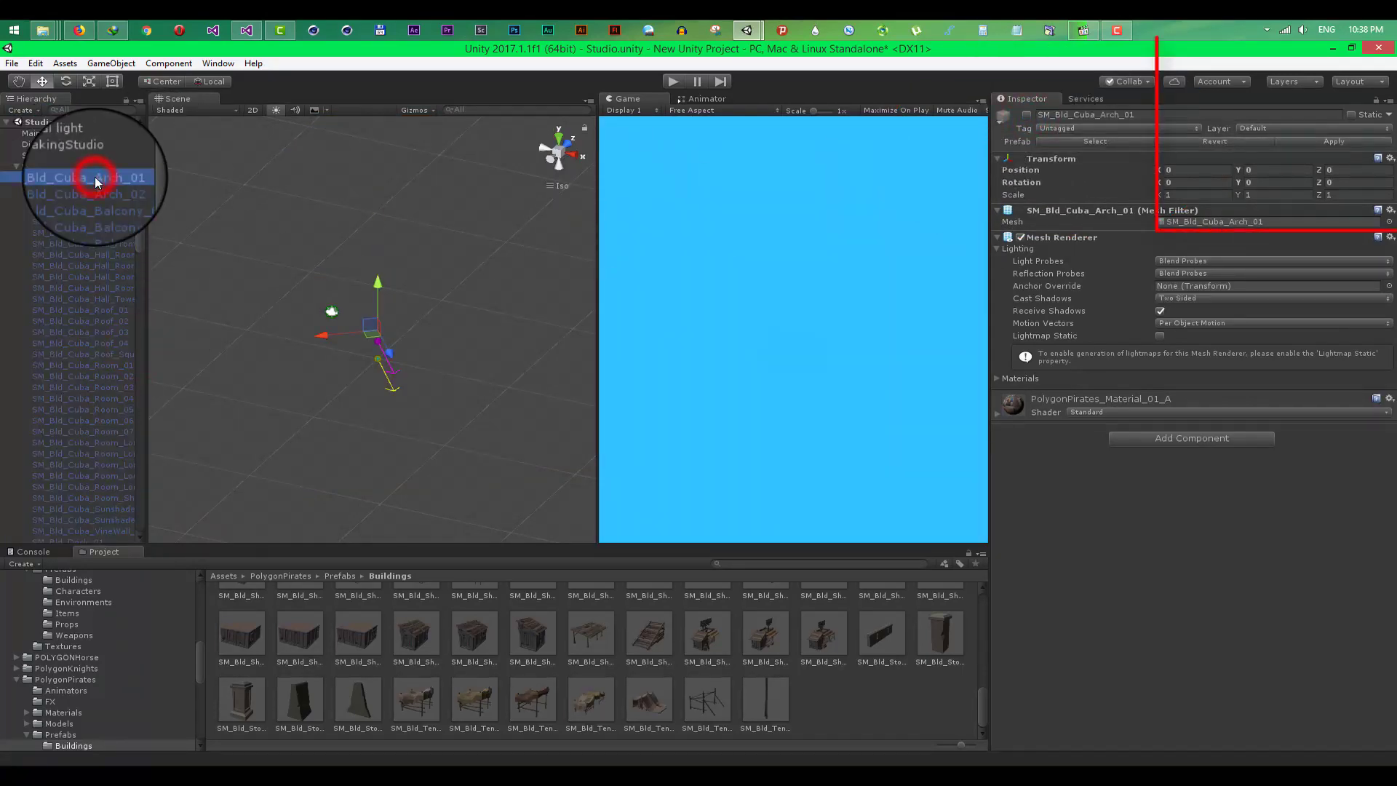
click(1026, 115)
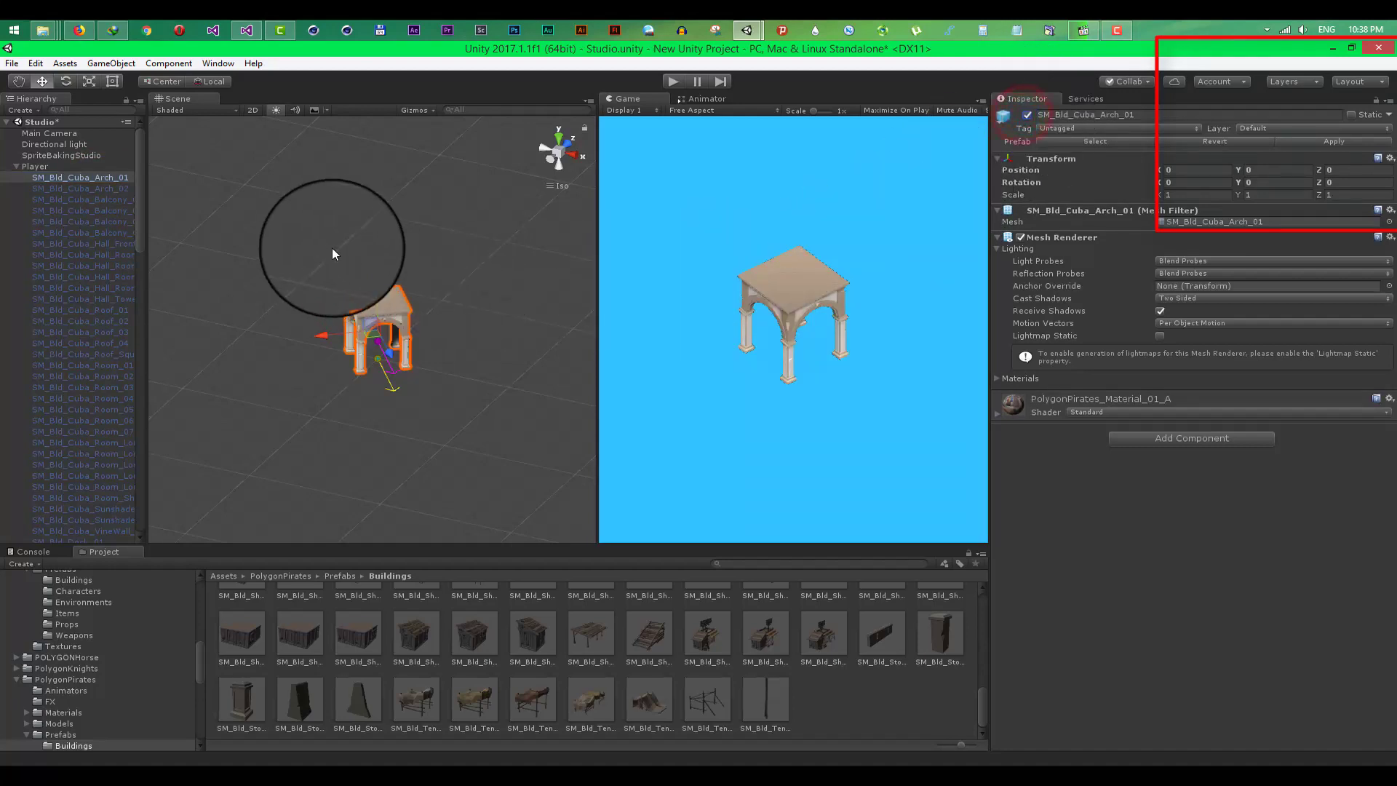
- Sample SM_Bld_Cuba_Arch_01 as a single frame in the SpriteBakingStudio Inspector
click(74, 157)
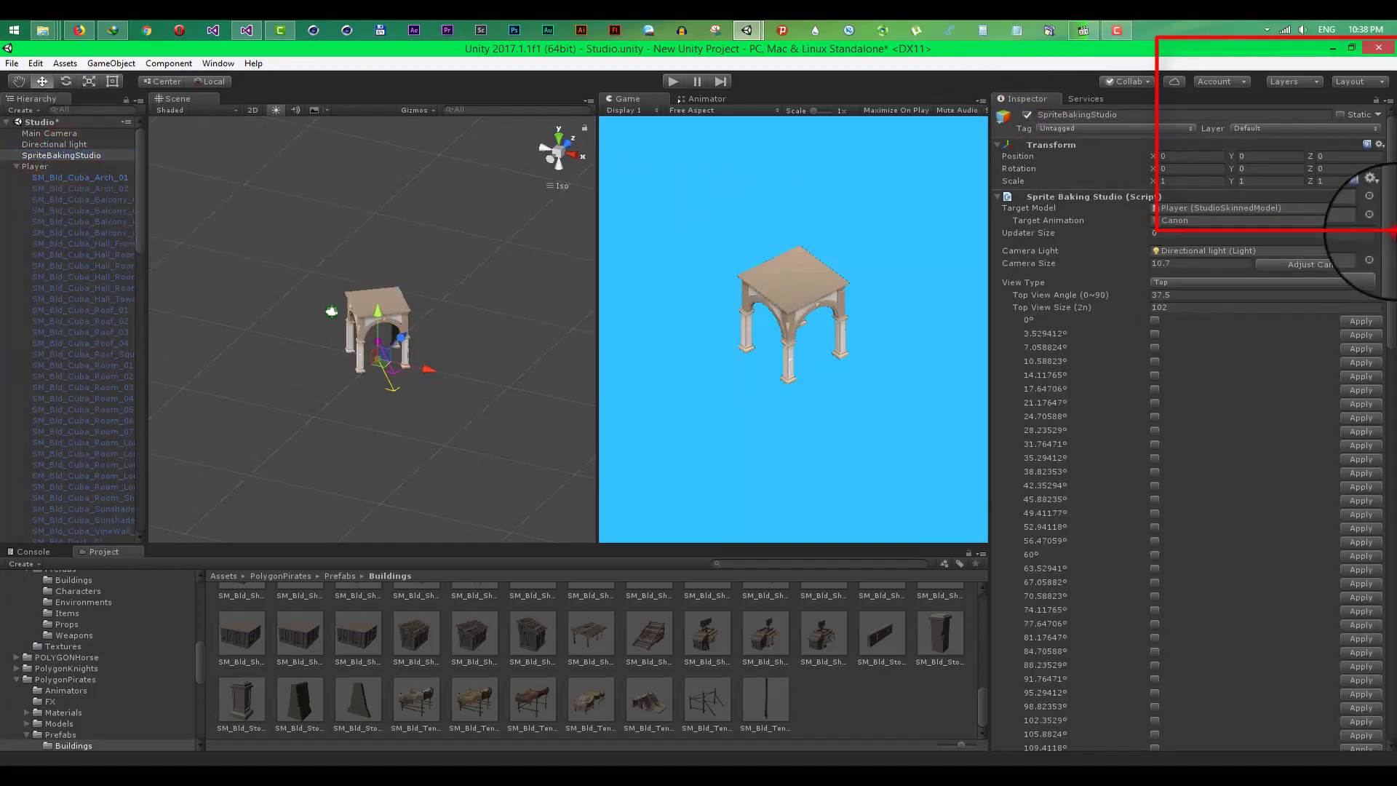
drag(1391, 131, 1391, 640)
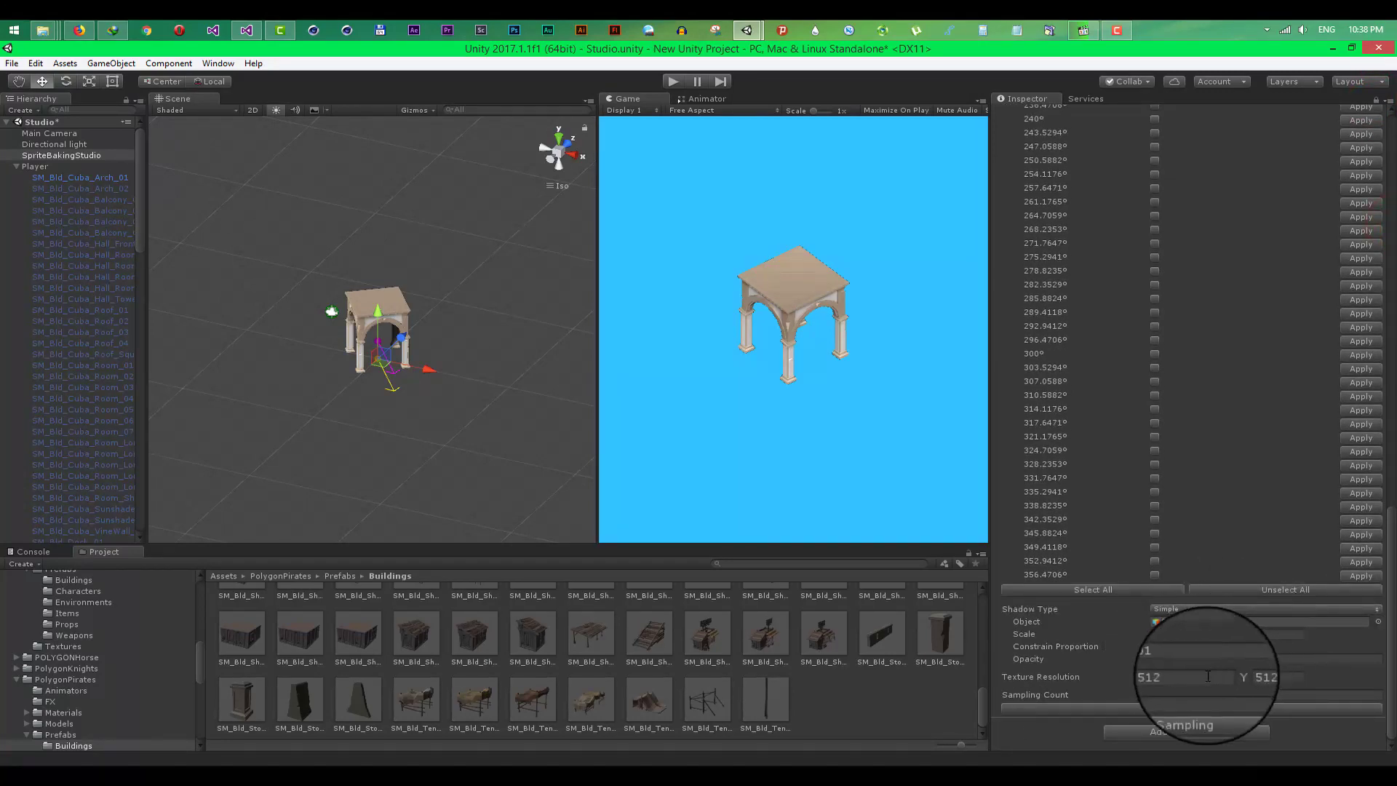
click(1191, 707)
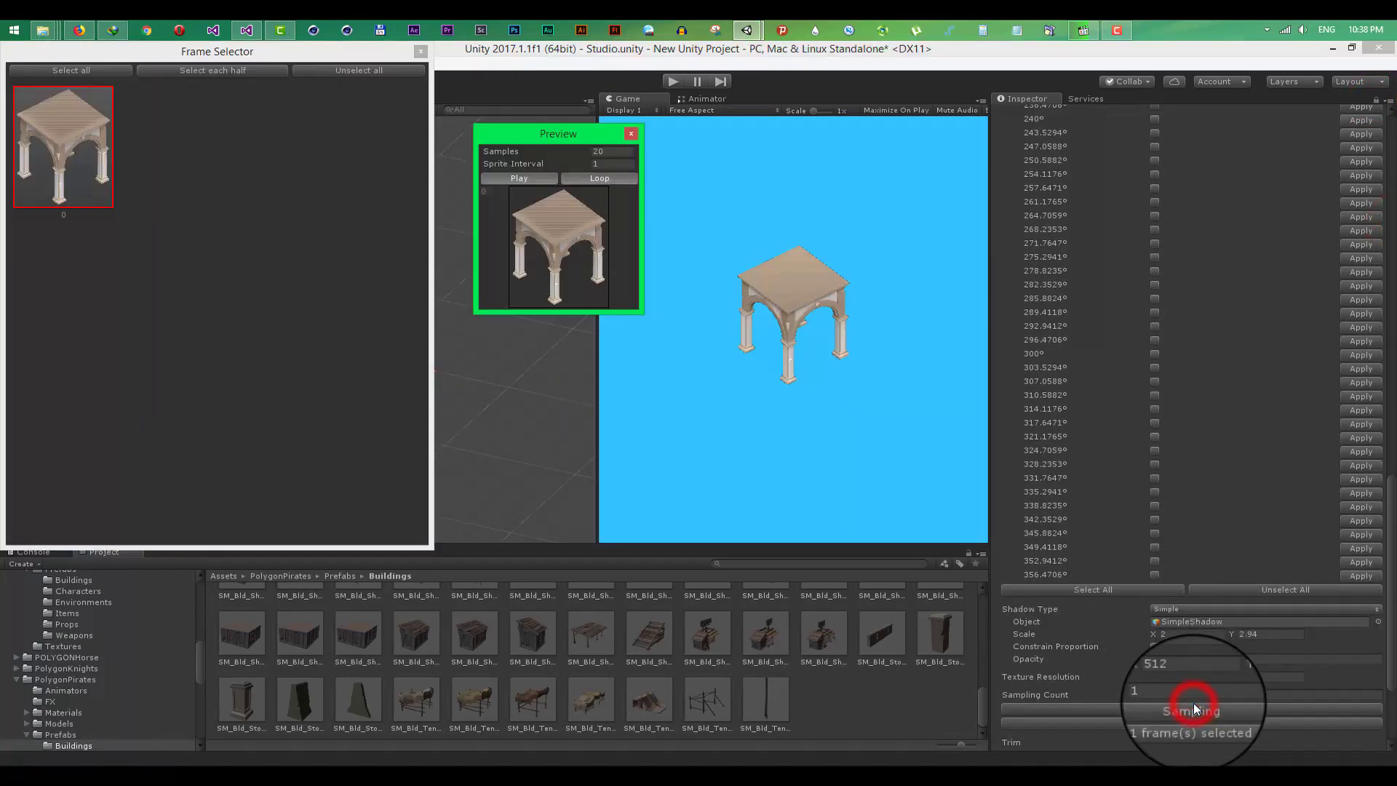
click(627, 130)
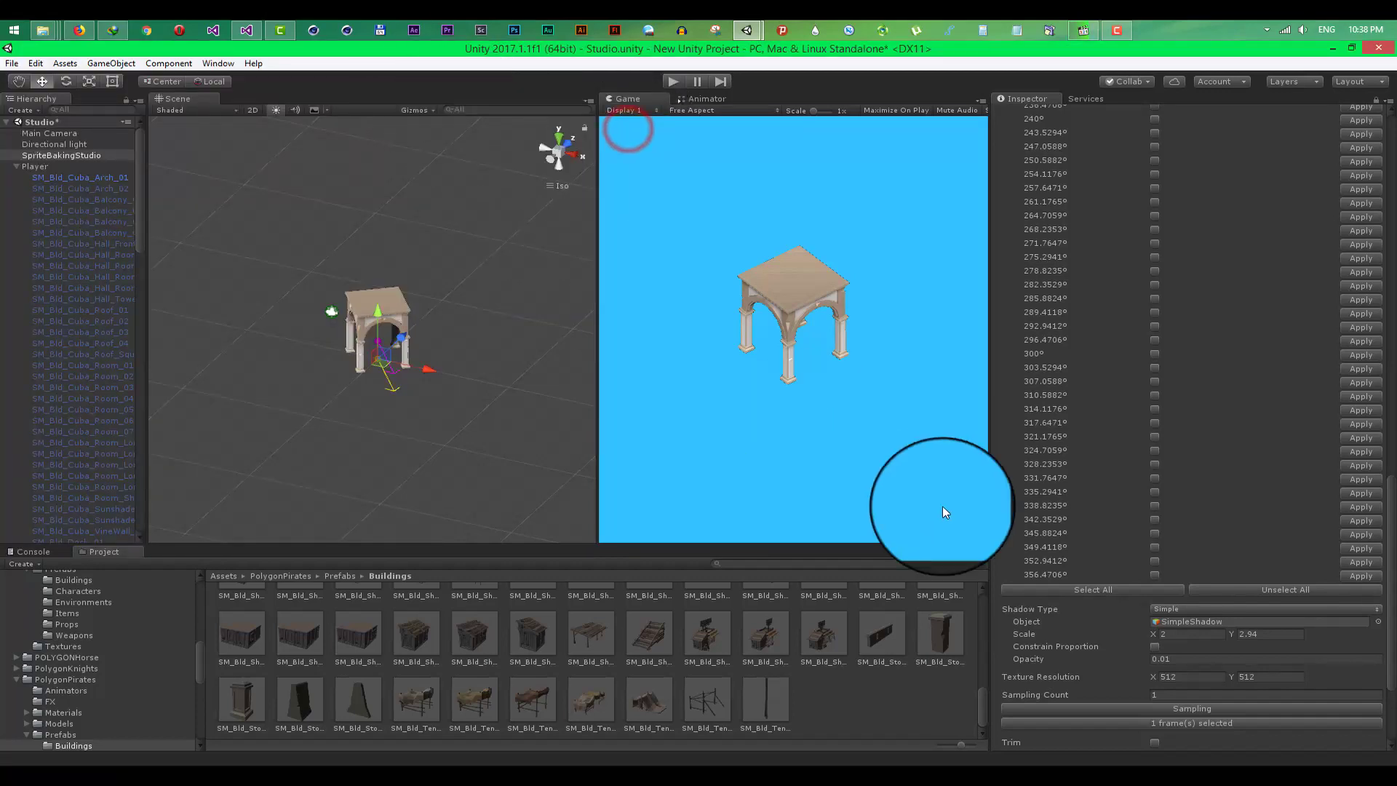
scroll(1146, 645, down, 5)
click(1230, 674)
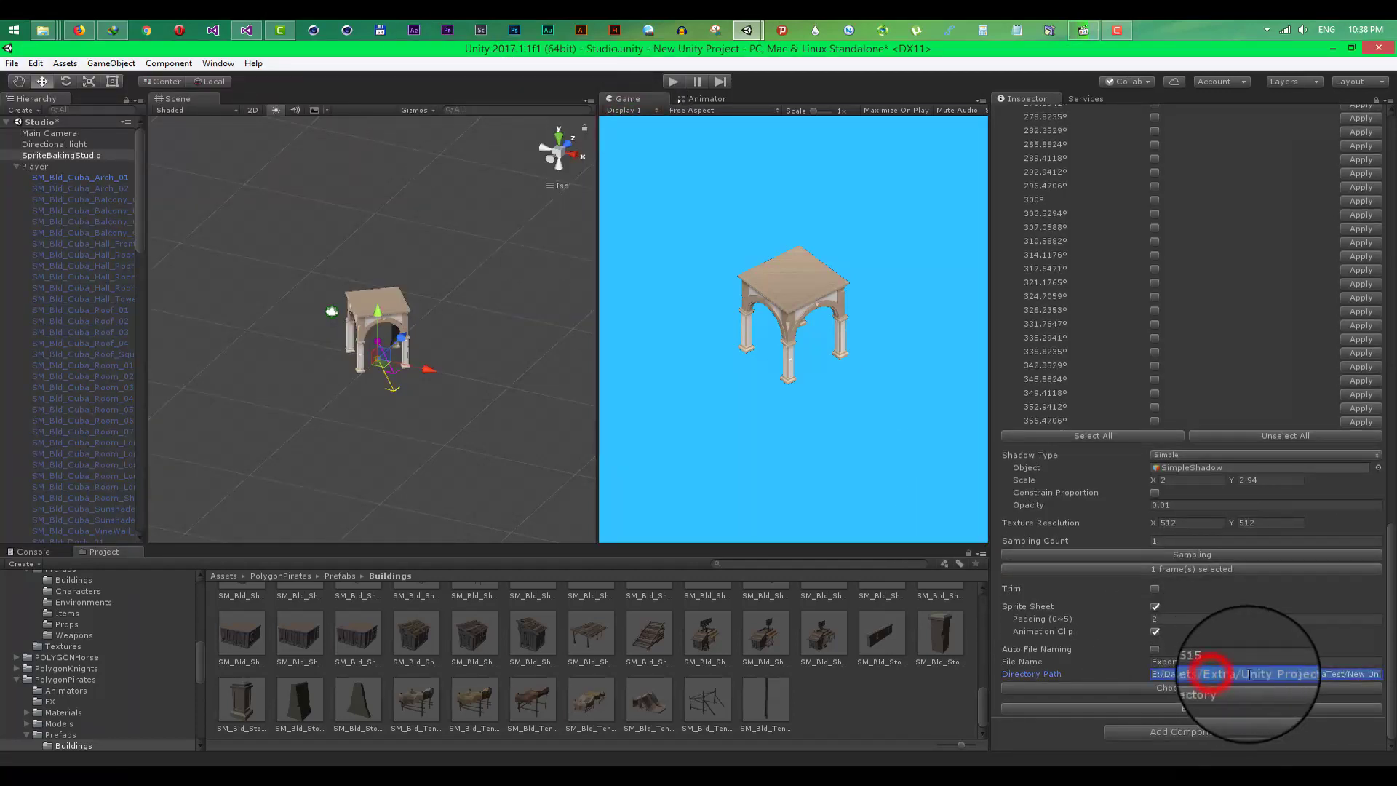
- Bring up File Explorer and go to the rendered\new shit folder
click(41, 25)
click(563, 100)
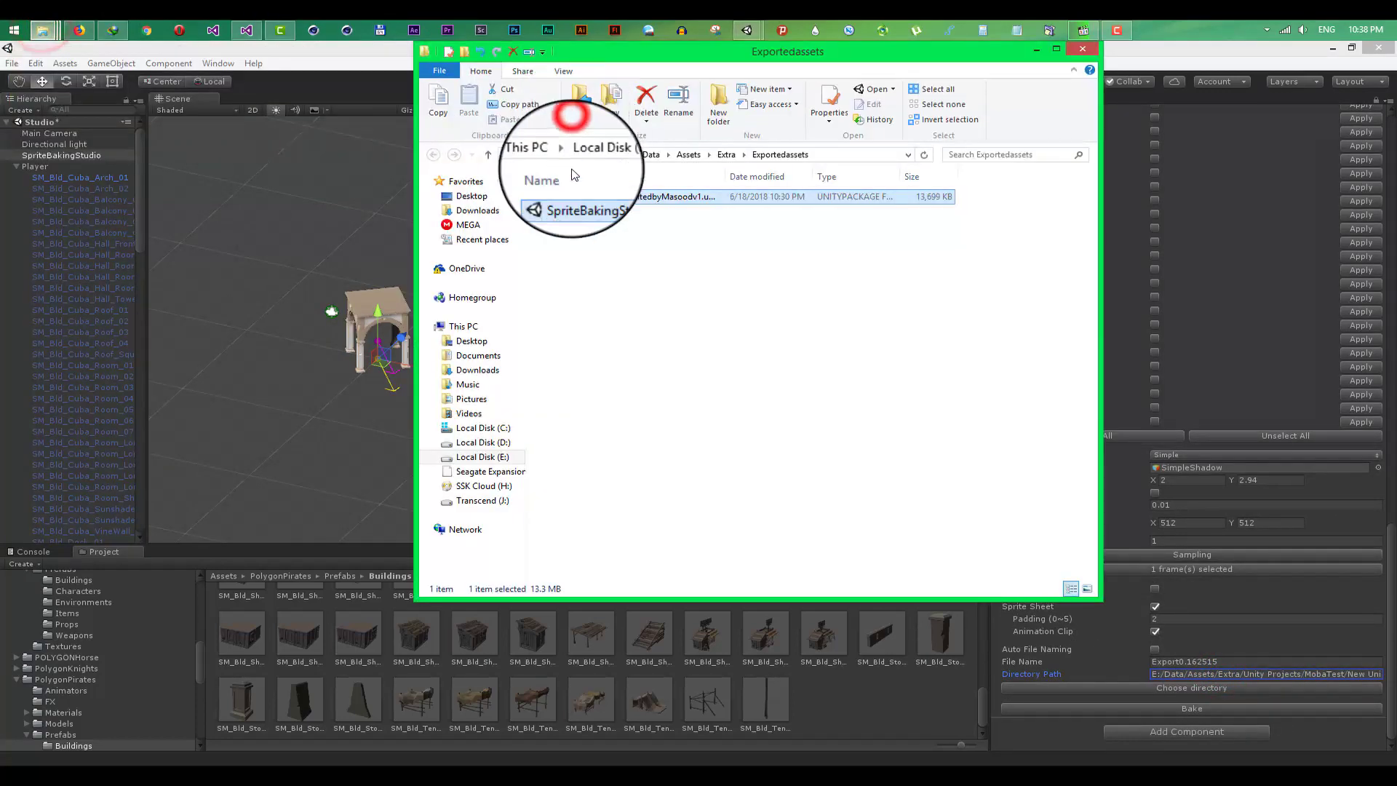
click(715, 278)
click(36, 28)
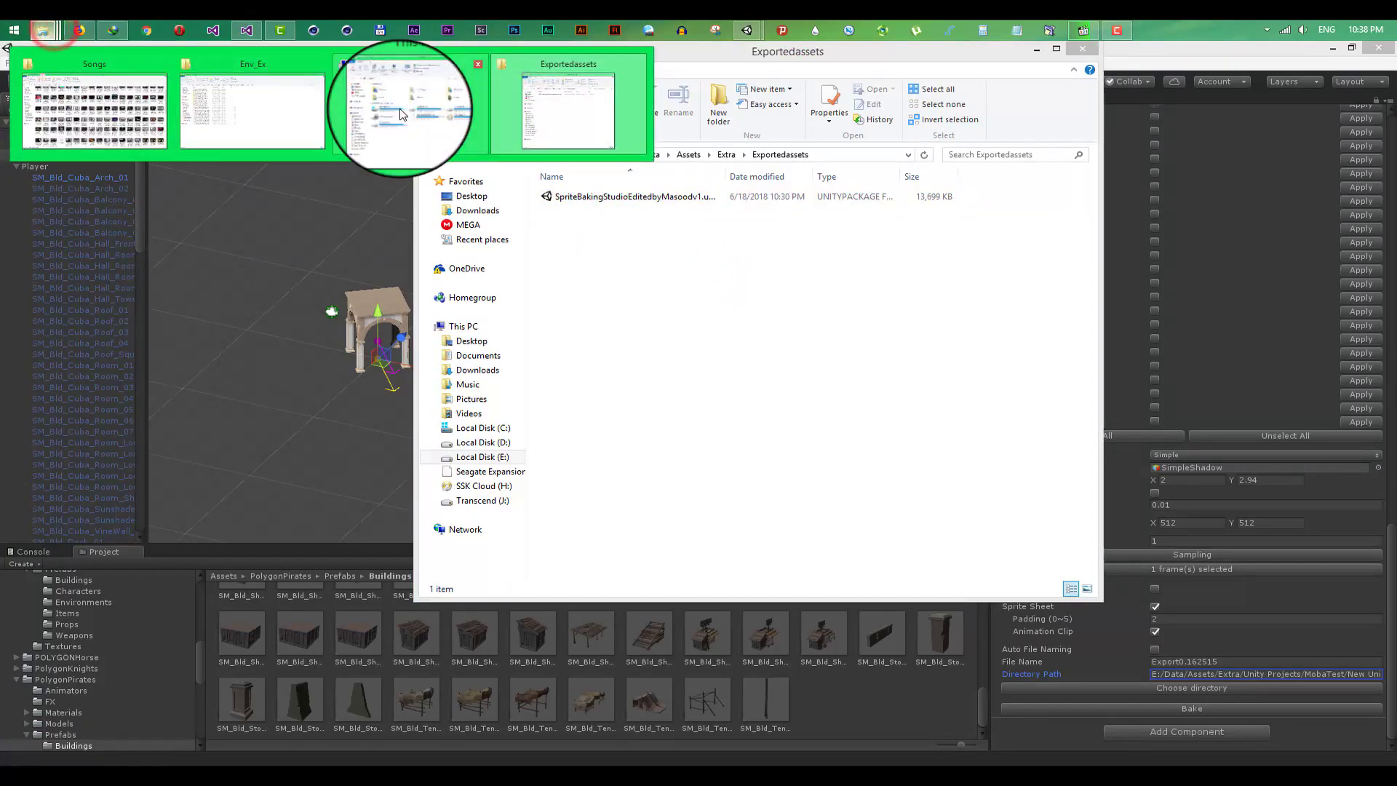
click(255, 121)
click(651, 149)
- Create a new folder named BuildingsOFLowPolyPack there and close the Explorer windows
right_click(365, 315)
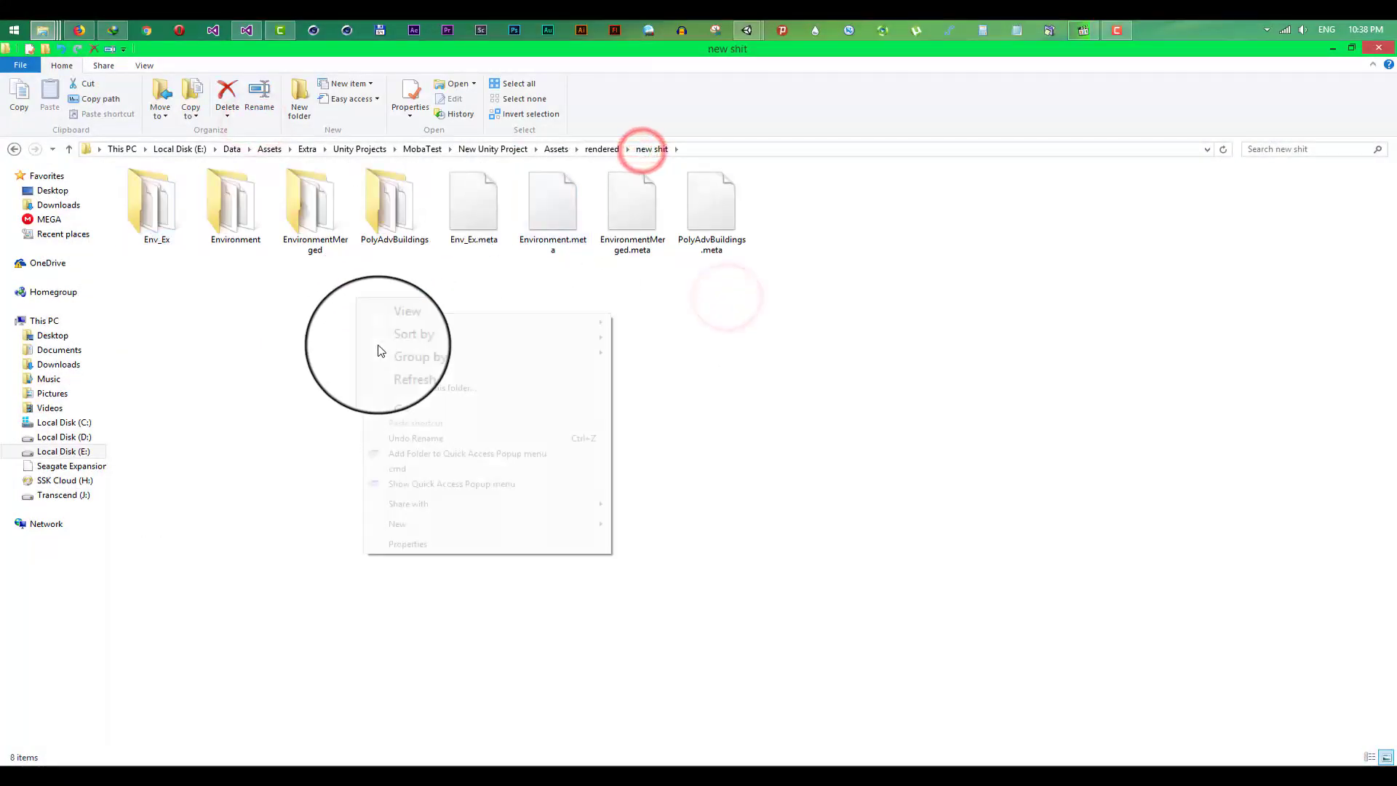
click(539, 525)
click(733, 291)
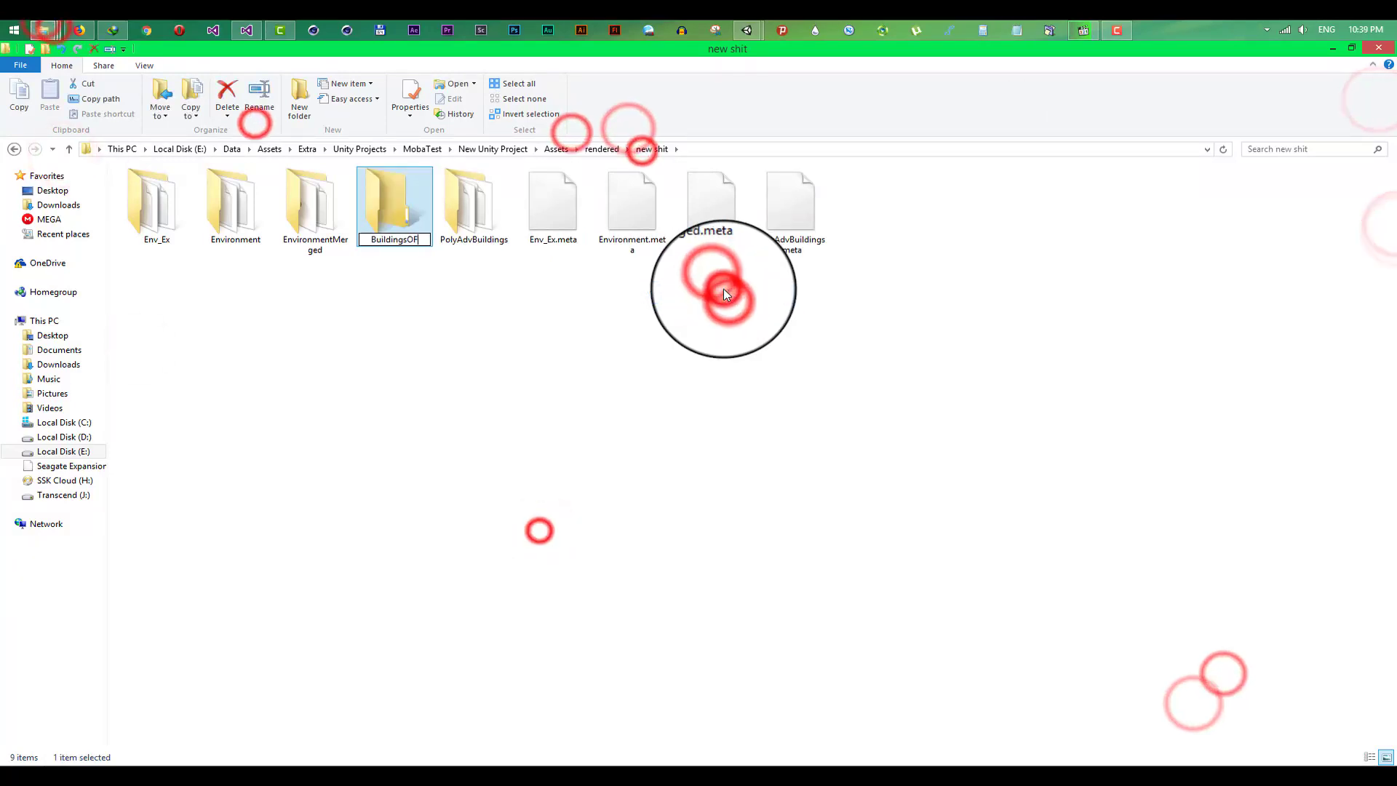
key(Return)
key(Return)
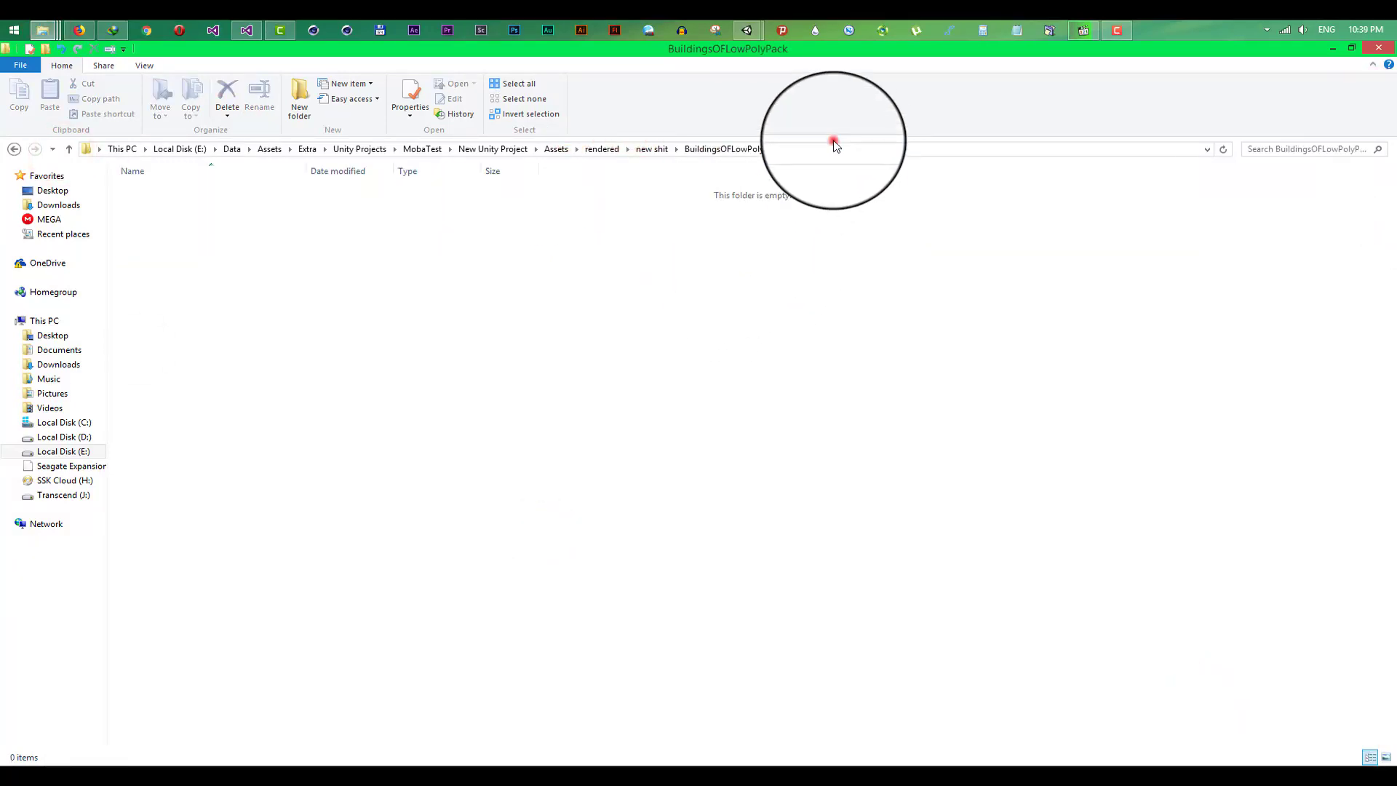
click(1332, 48)
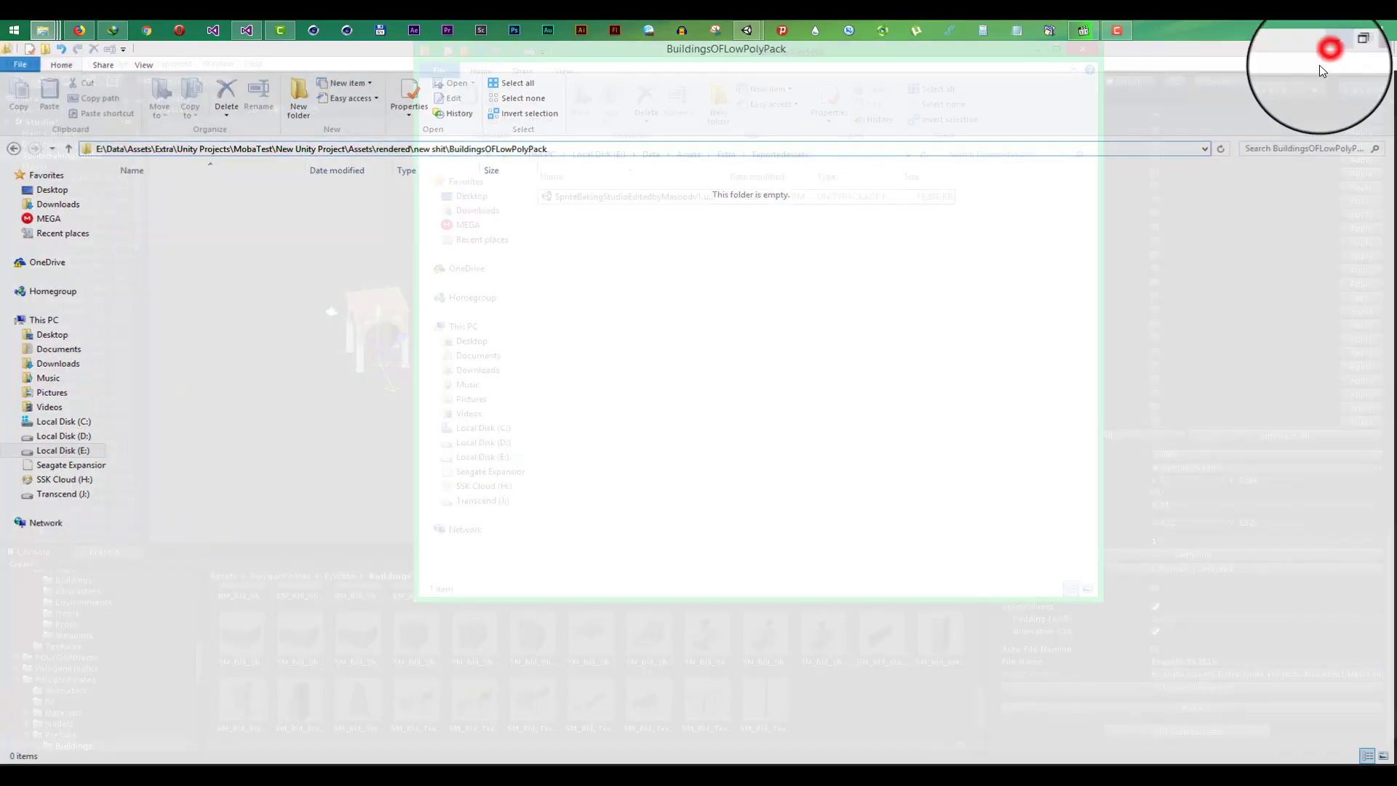
click(1093, 54)
- Set the sprite export directory to the new BuildingsOFLowPolyPack folder
click(1211, 694)
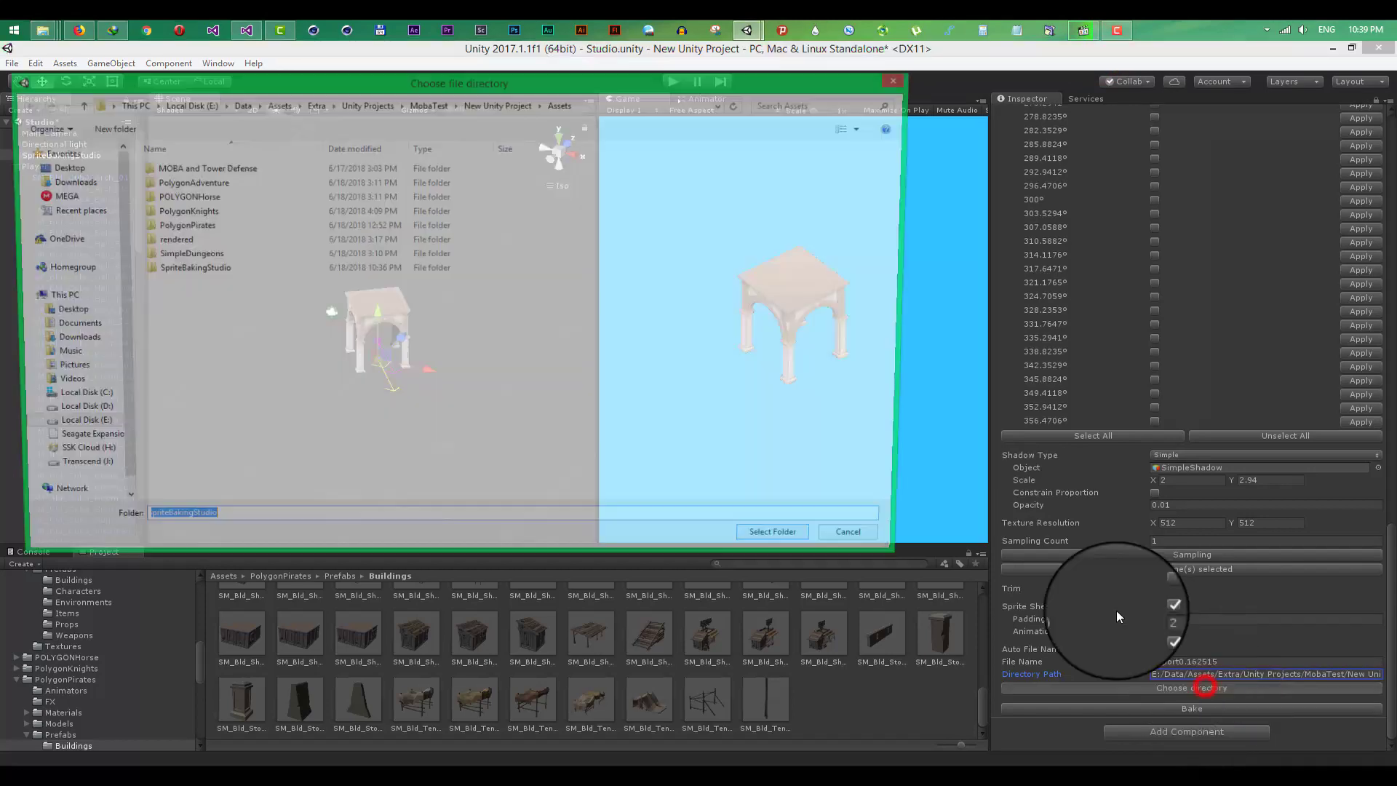
click(595, 106)
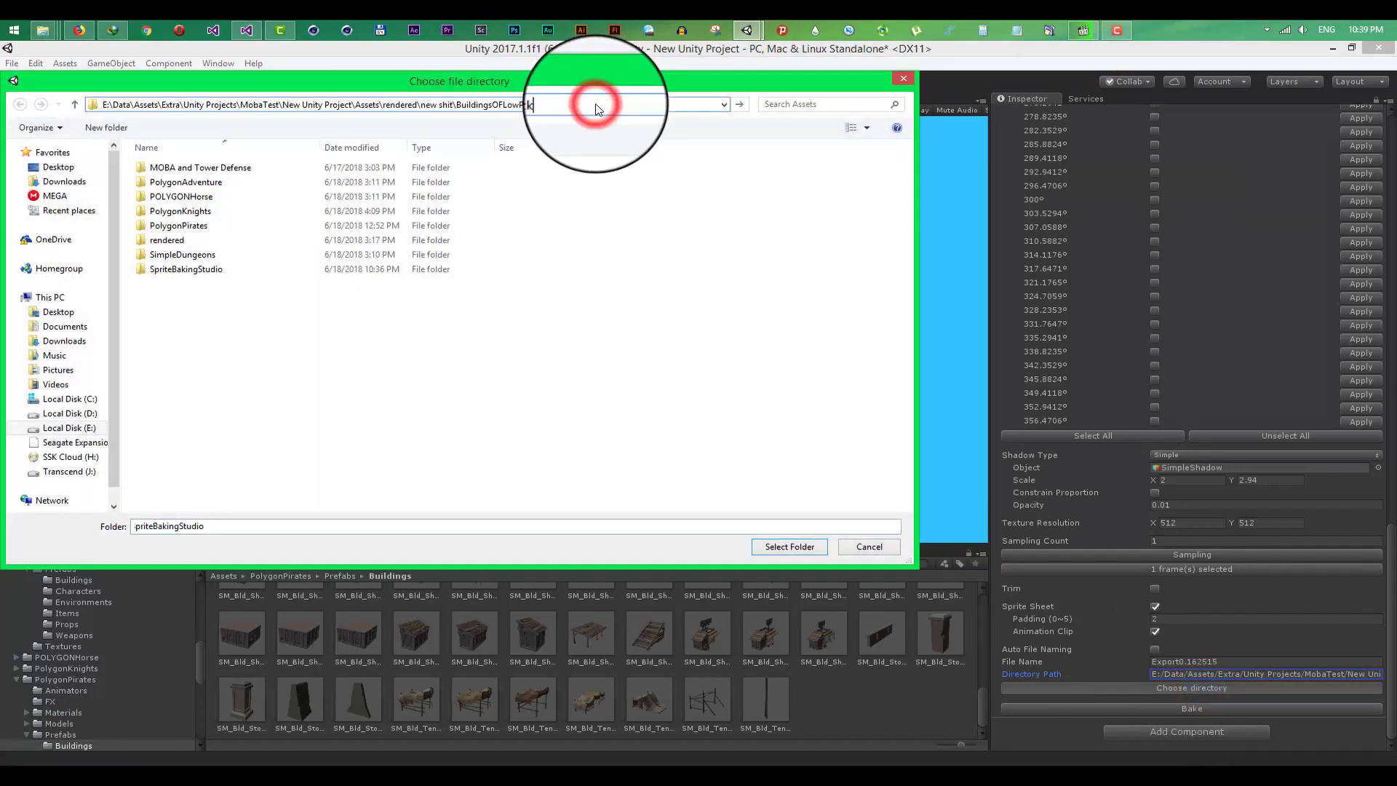
key(Return)
click(803, 554)
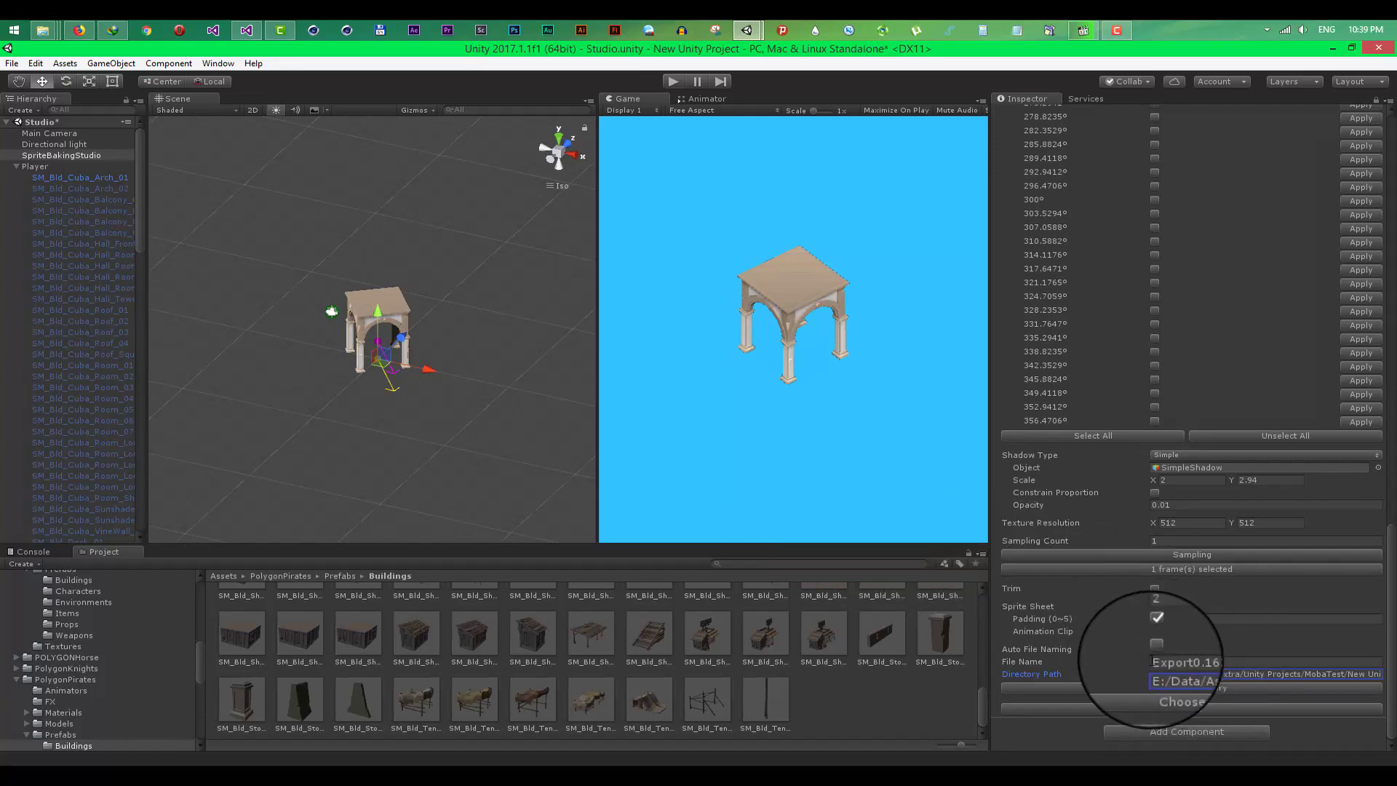
- Bake SM_Bld_Cuba_Arch_01 and SM_Bld_Cuba_Arch_02 into sprites, hiding each afterwards
click(1225, 709)
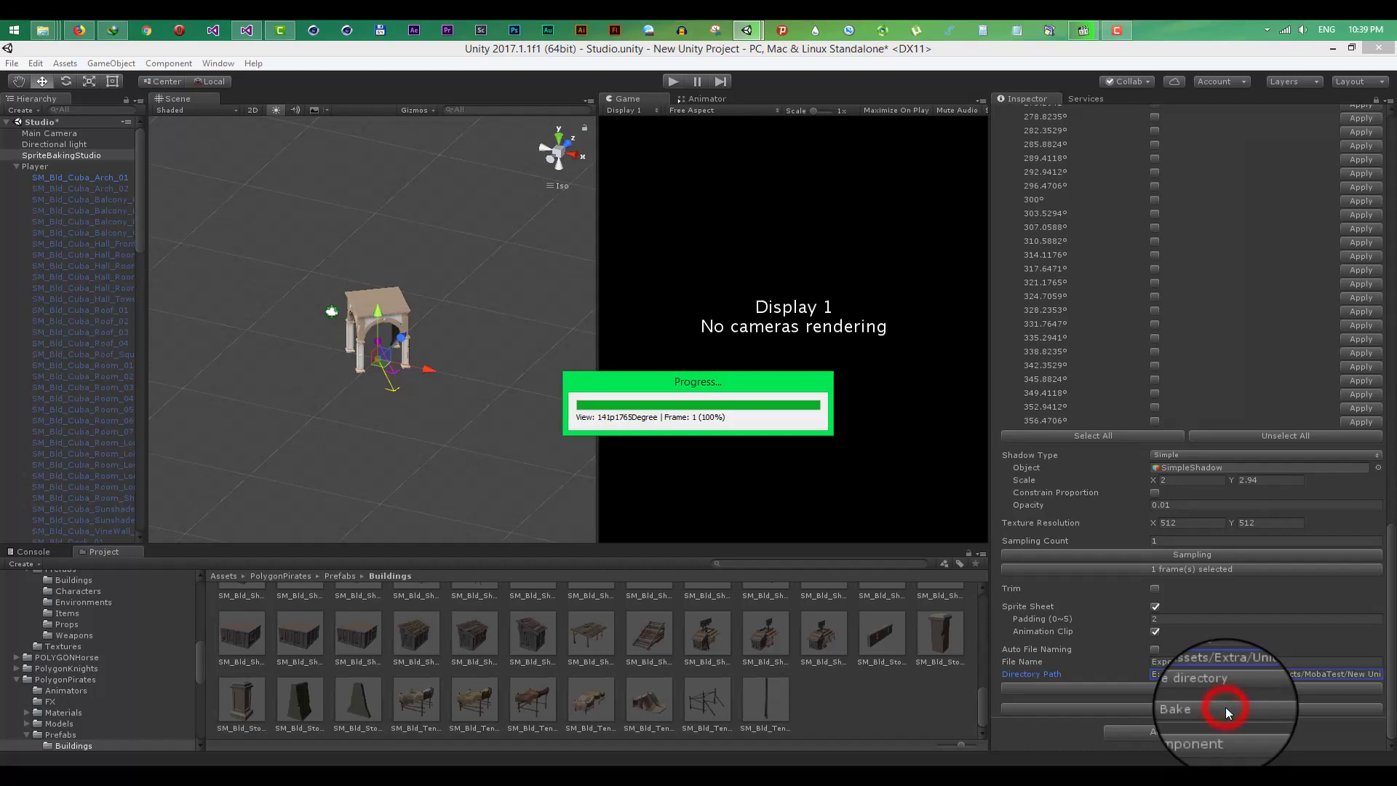
click(106, 183)
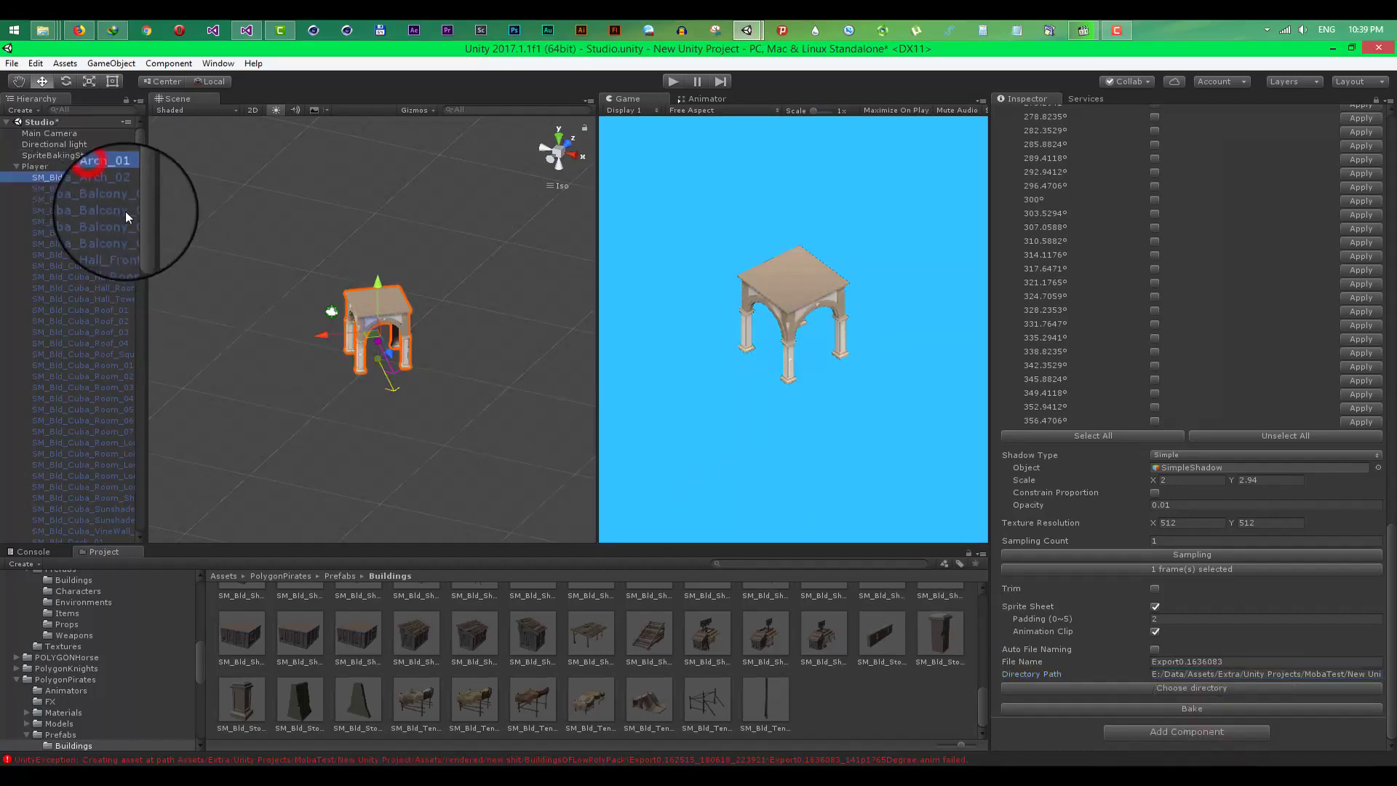
click(100, 190)
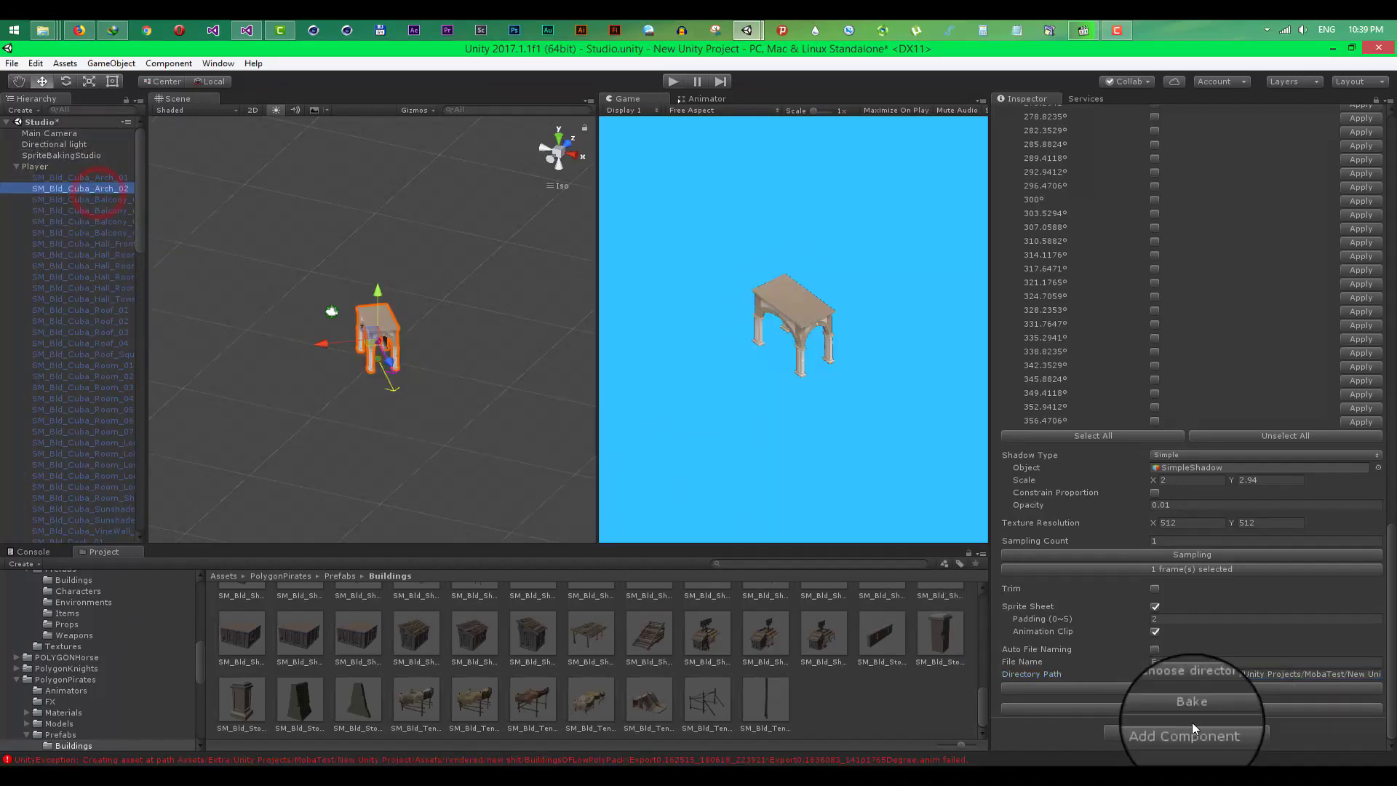
click(1192, 708)
click(99, 199)
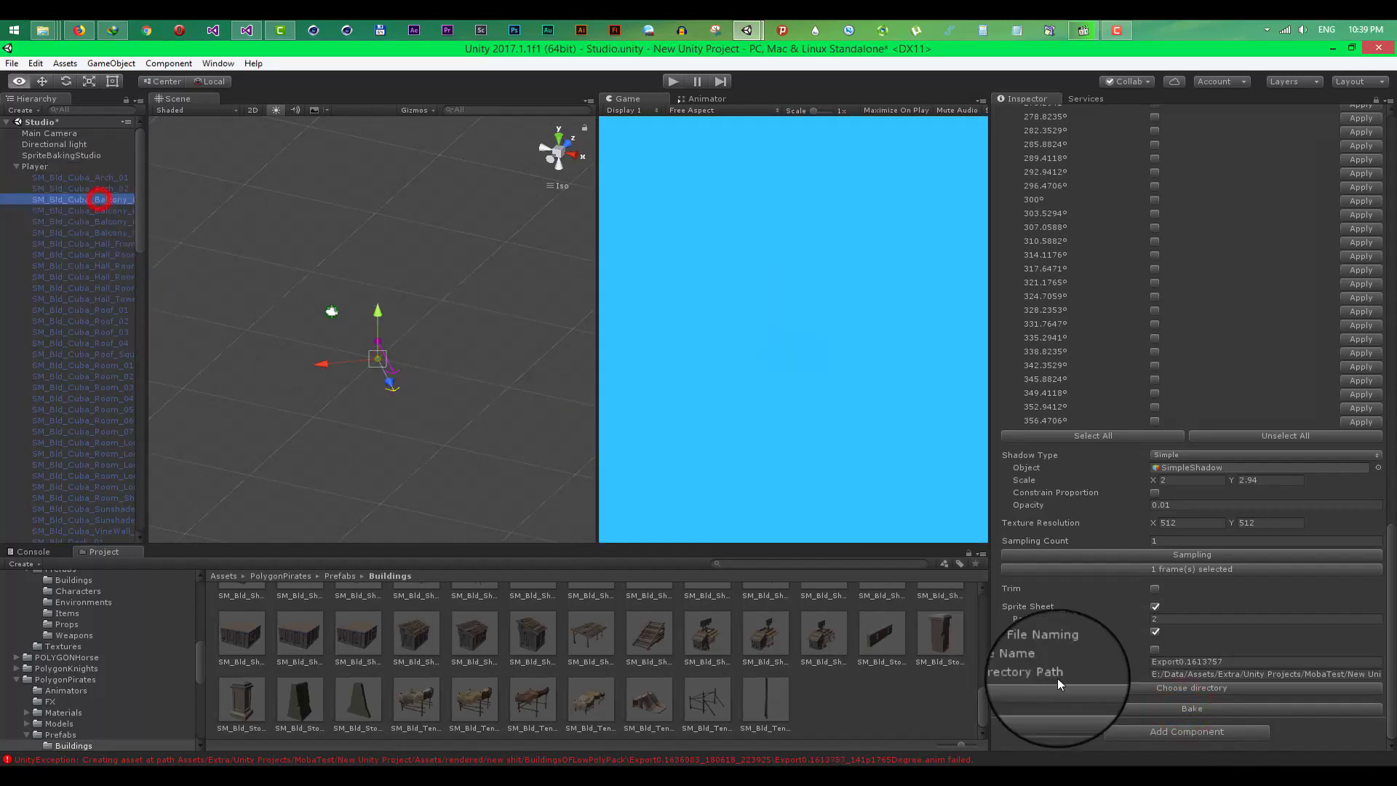
- Bake the Cuba balcony pieces, Balcony_02 through Balcony_04, one at a time
click(1128, 709)
click(96, 211)
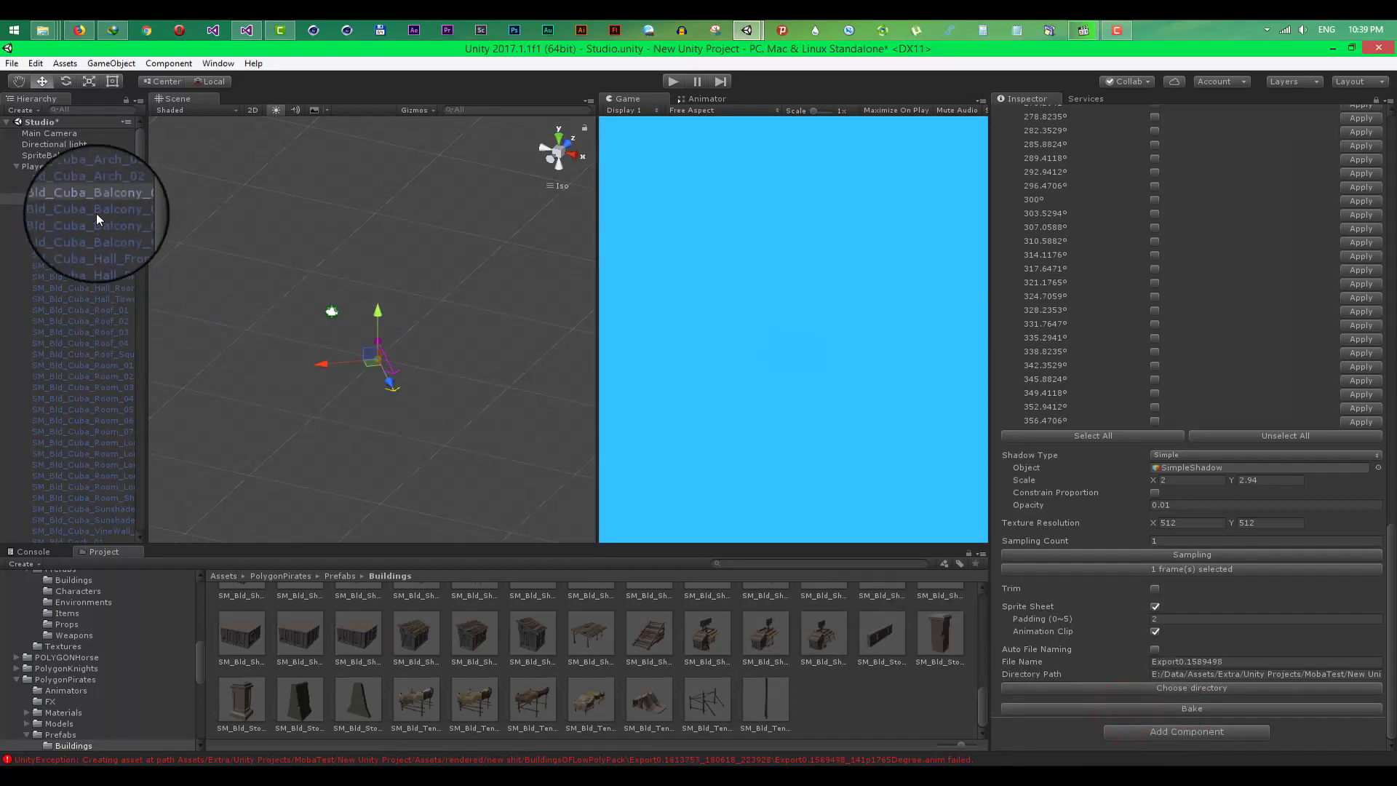
click(1200, 710)
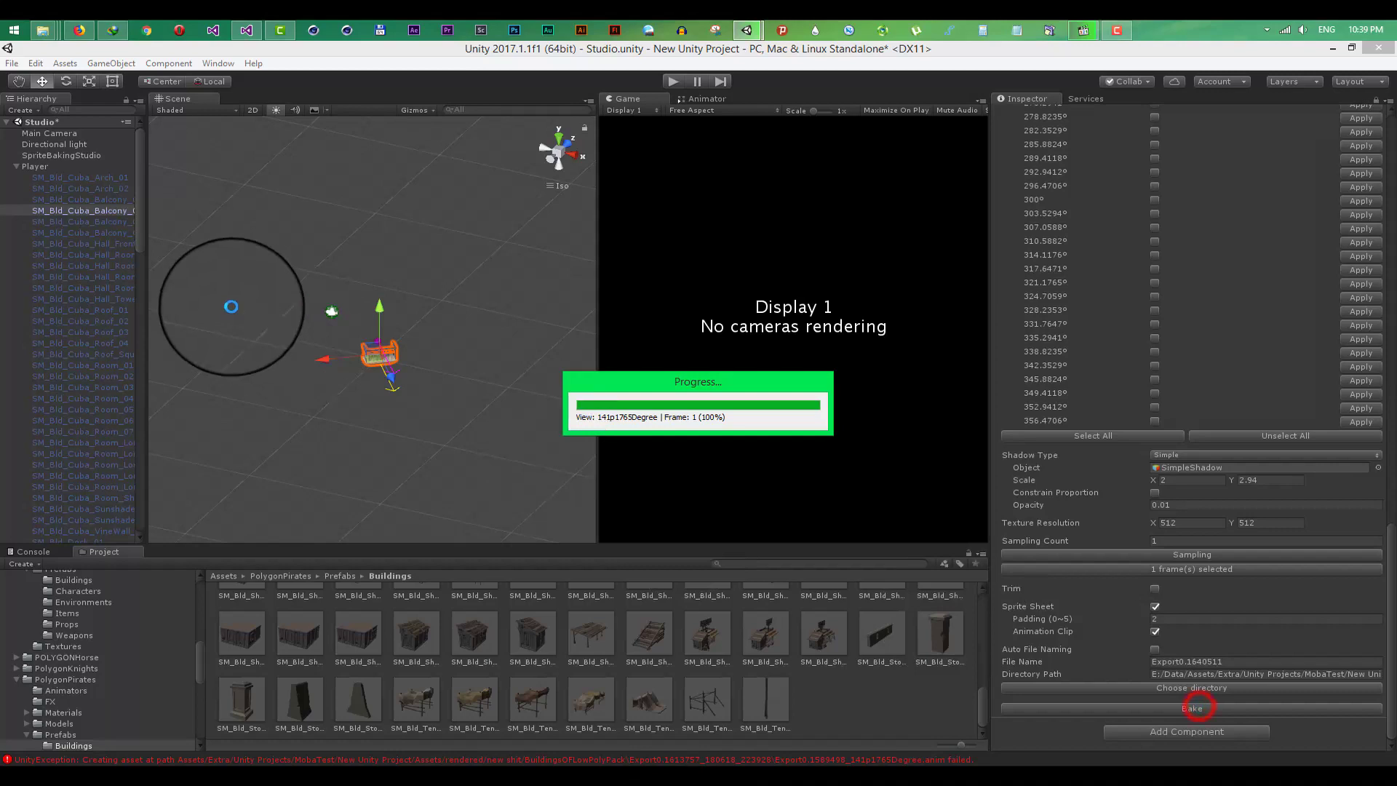
click(109, 221)
click(1196, 711)
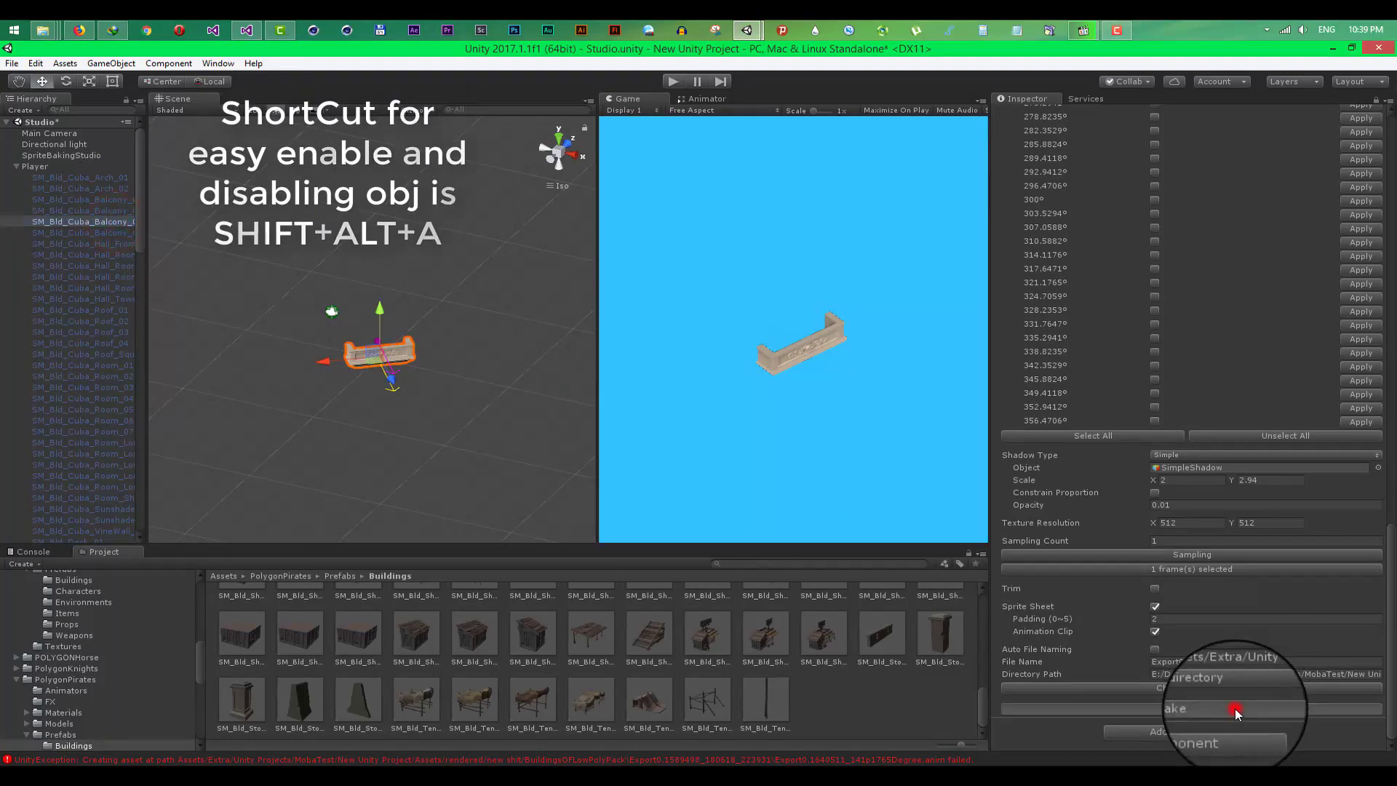
click(106, 231)
click(1220, 708)
- Bake the Cuba hall front piece into sprites, then hide it
click(106, 243)
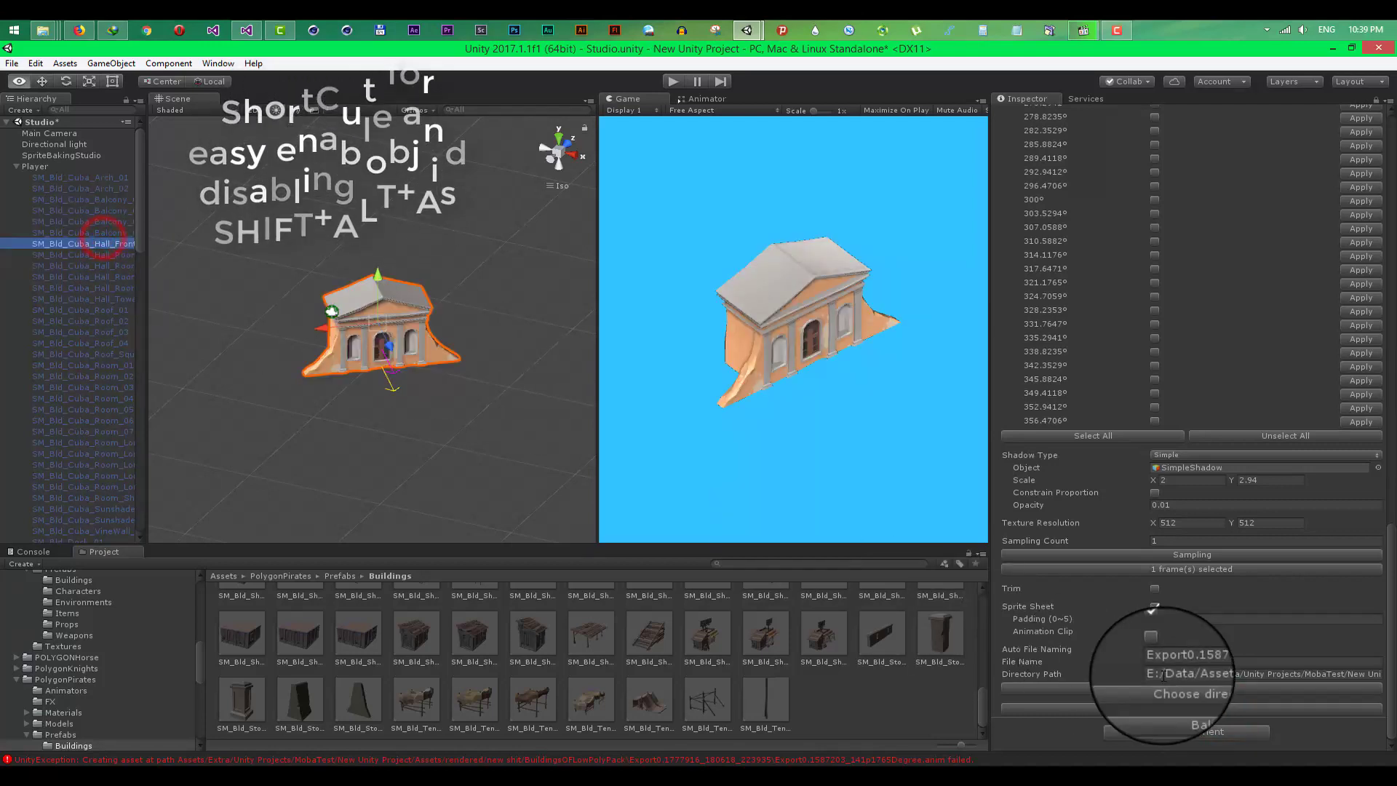
click(1200, 709)
click(96, 254)
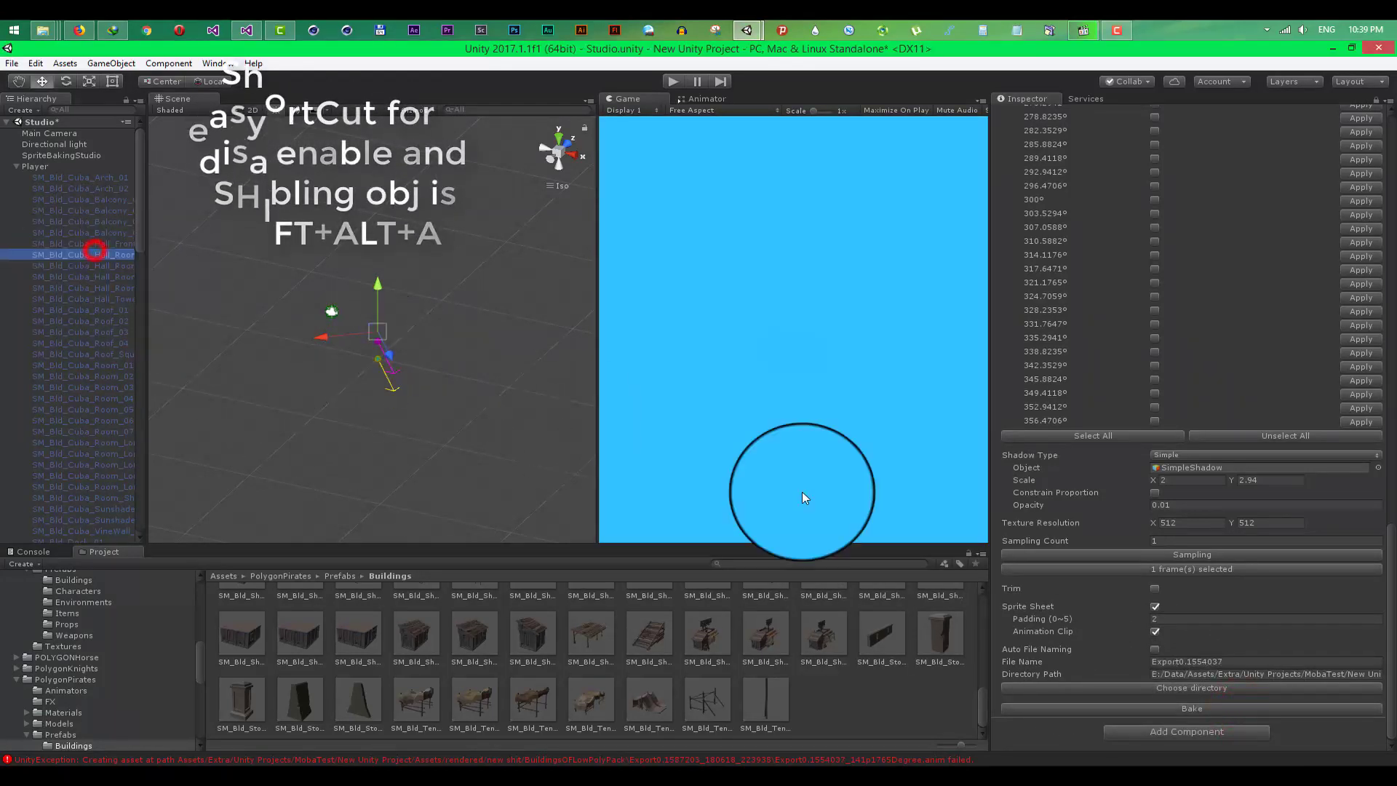
click(1227, 707)
- Bake the hall roof pieces and SM_Bld_Cuba_Hall_Tower one at a time
click(89, 265)
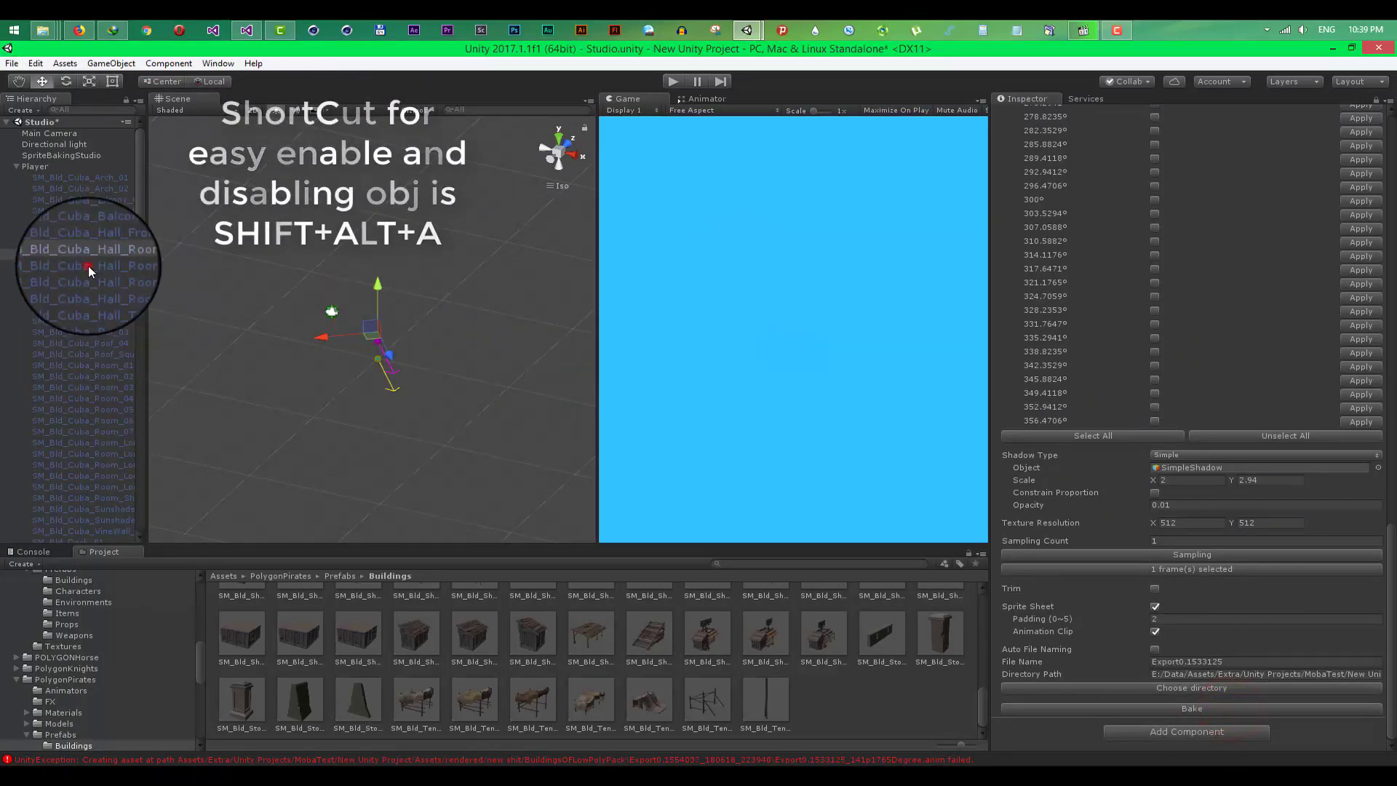
click(1272, 705)
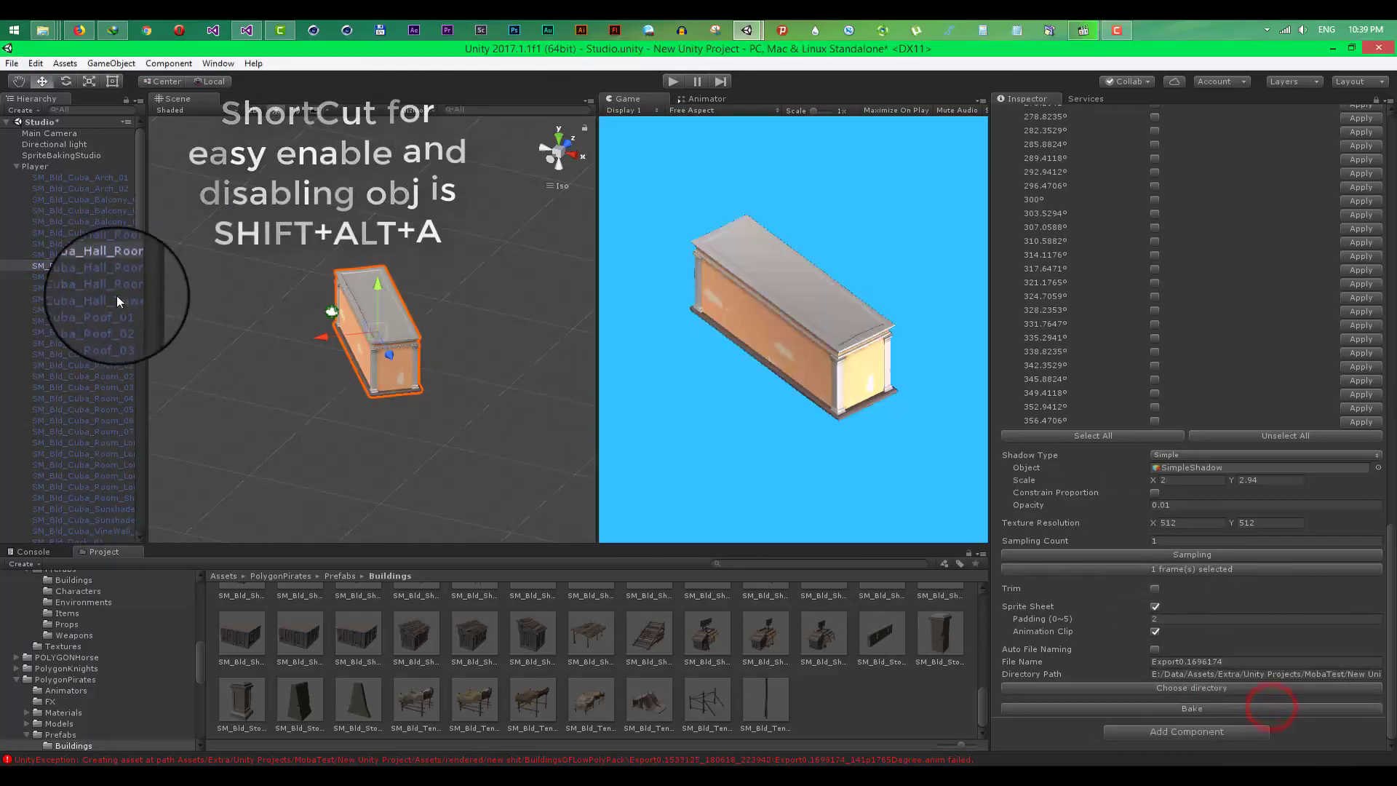
click(99, 276)
click(1161, 710)
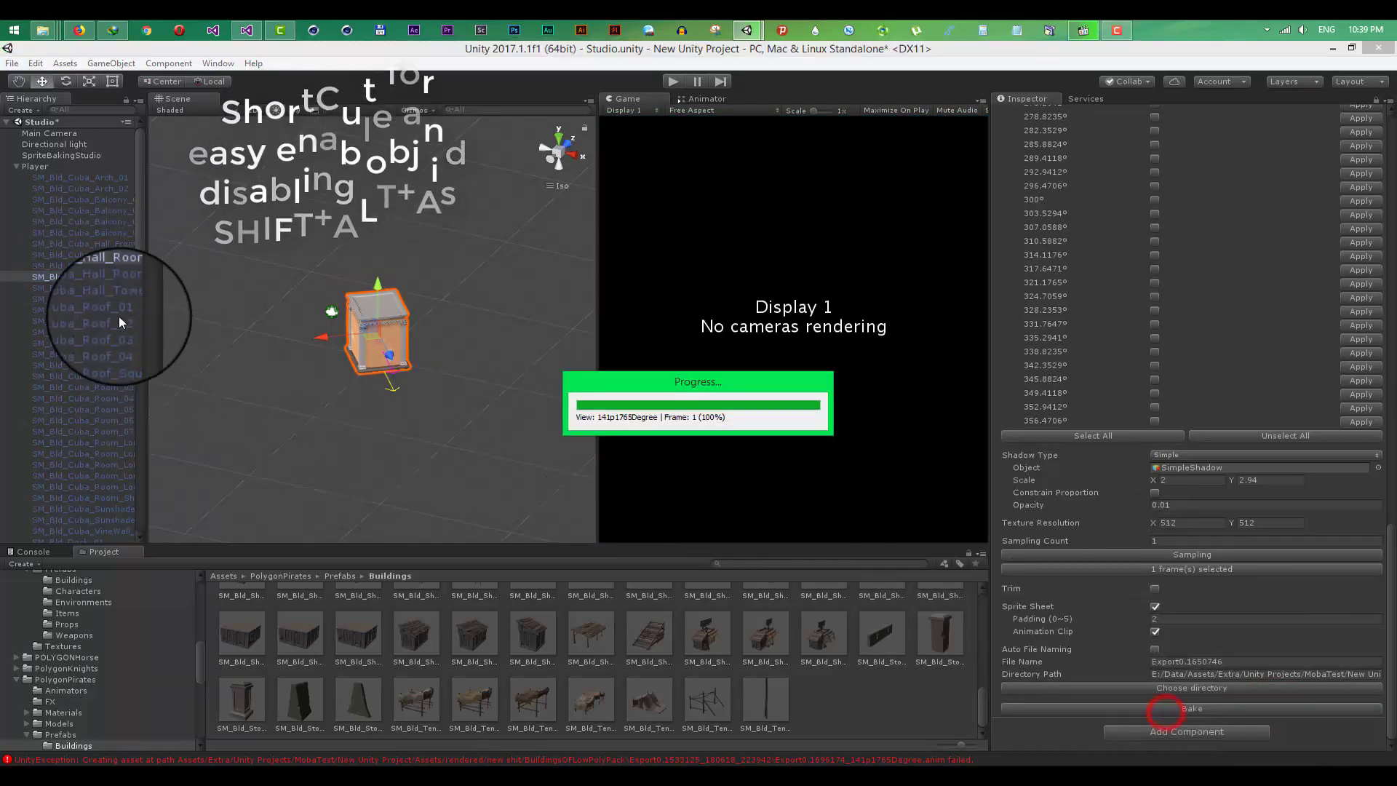
click(101, 286)
click(1195, 709)
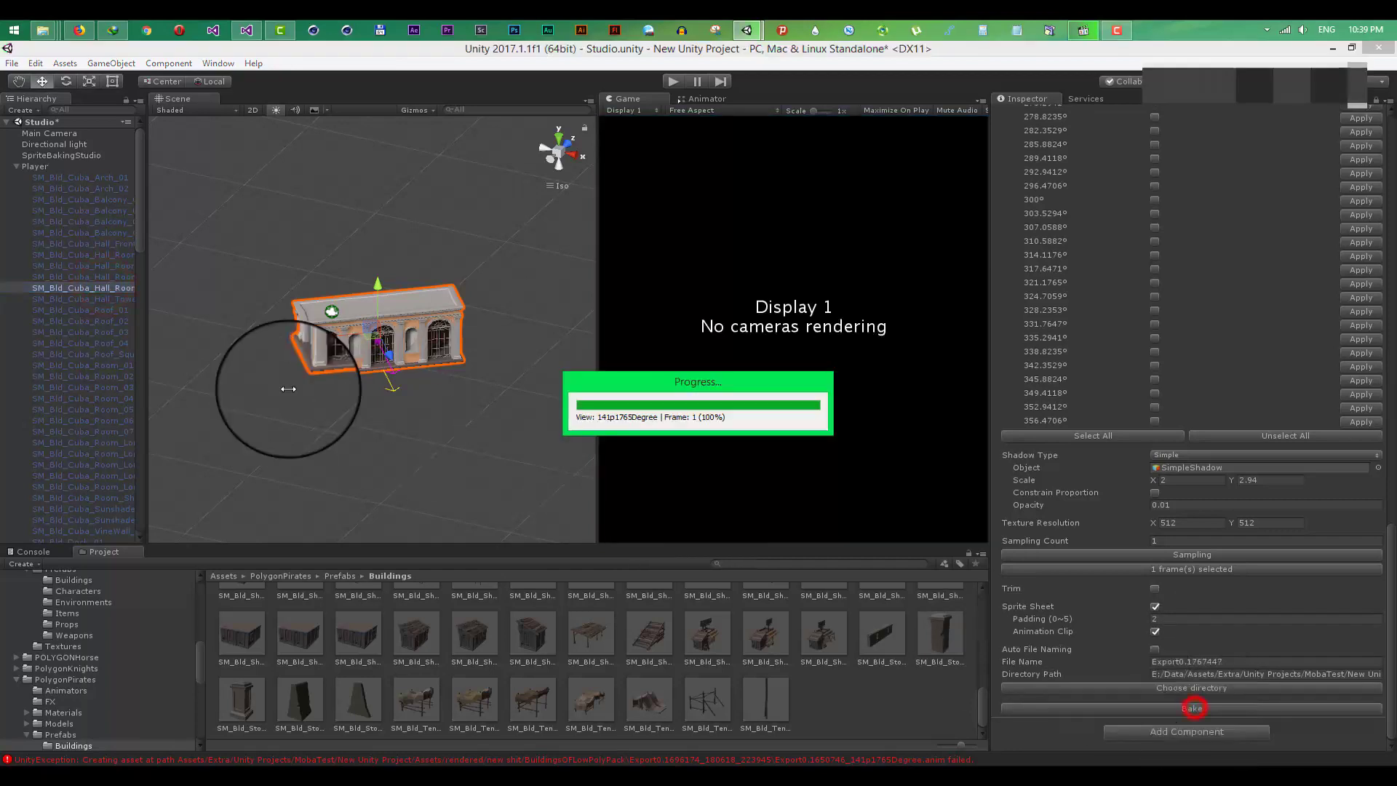
click(94, 300)
click(1245, 704)
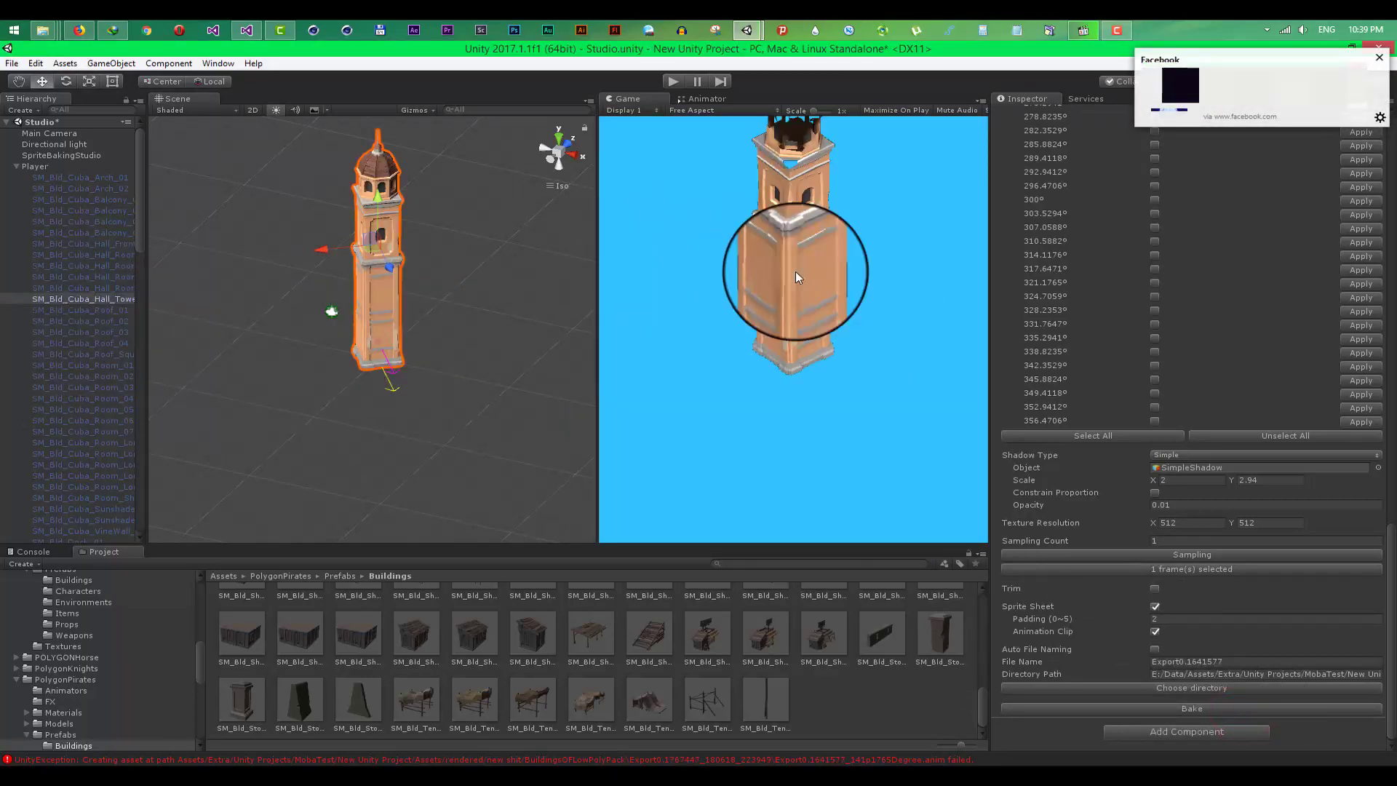
- Lower the hall tower and raise Camera Size to 9.05 so it fits, then bake it
mouse_move(1390, 633)
mouse_down()
mouse_move(1391, 166)
mouse_move(1377, 86)
mouse_up()
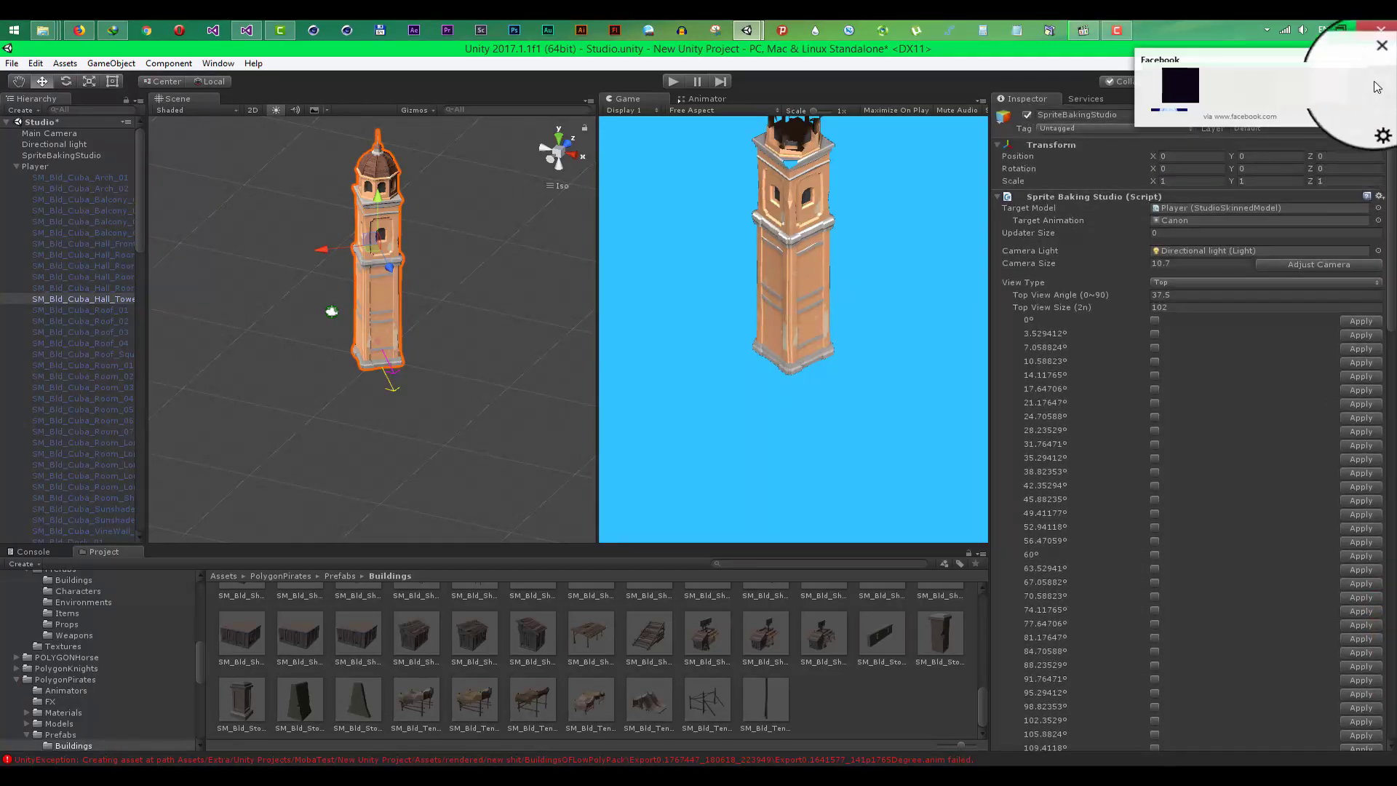
click(1380, 59)
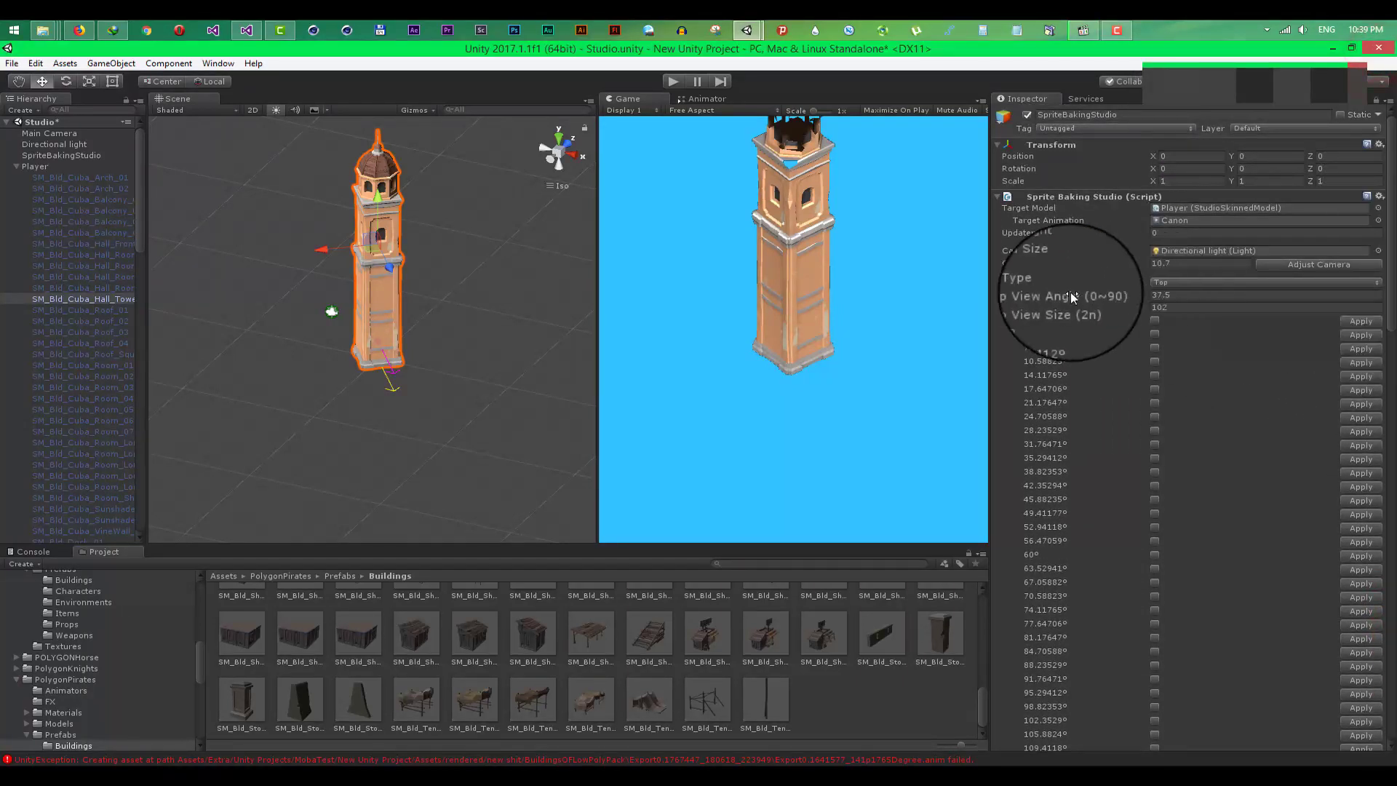
drag(373, 190, 382, 282)
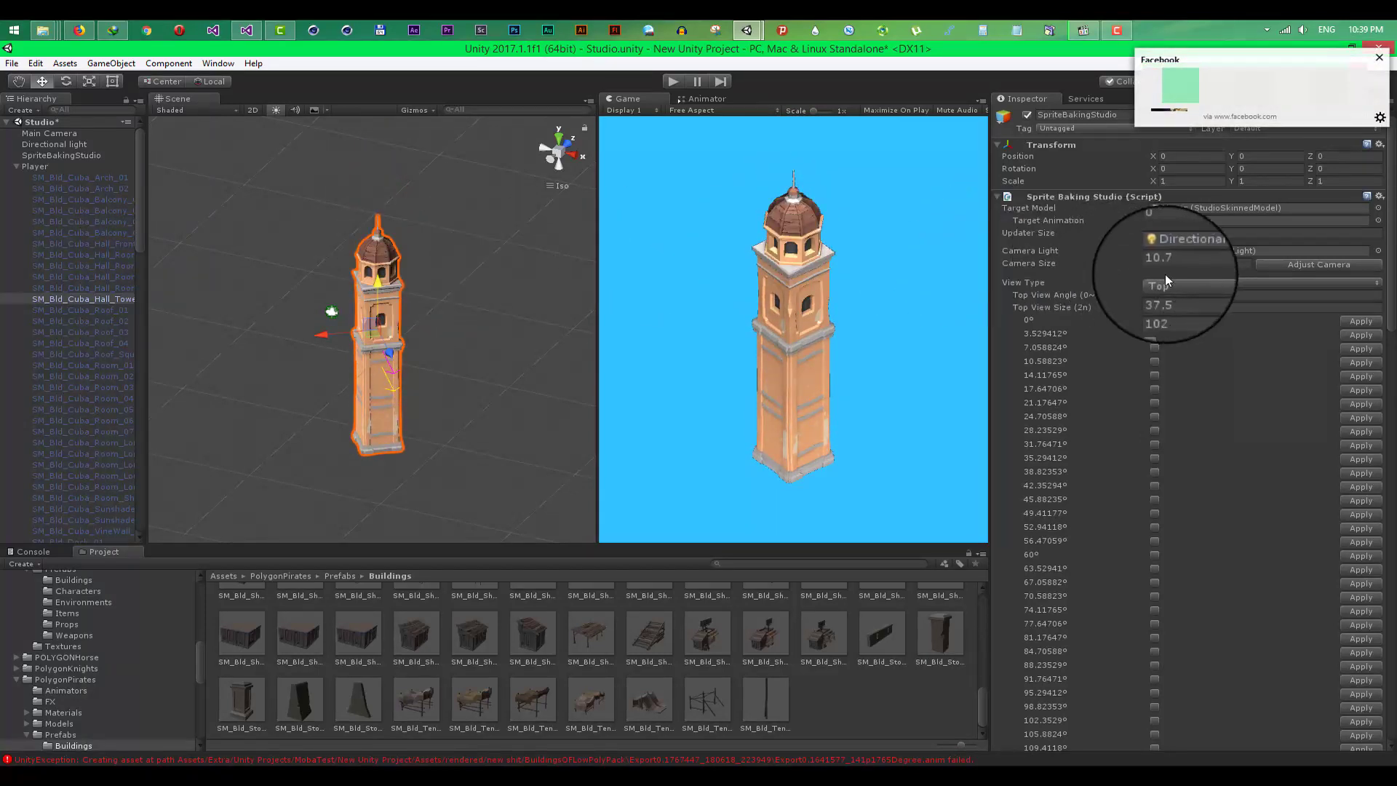
drag(1064, 266, 1023, 247)
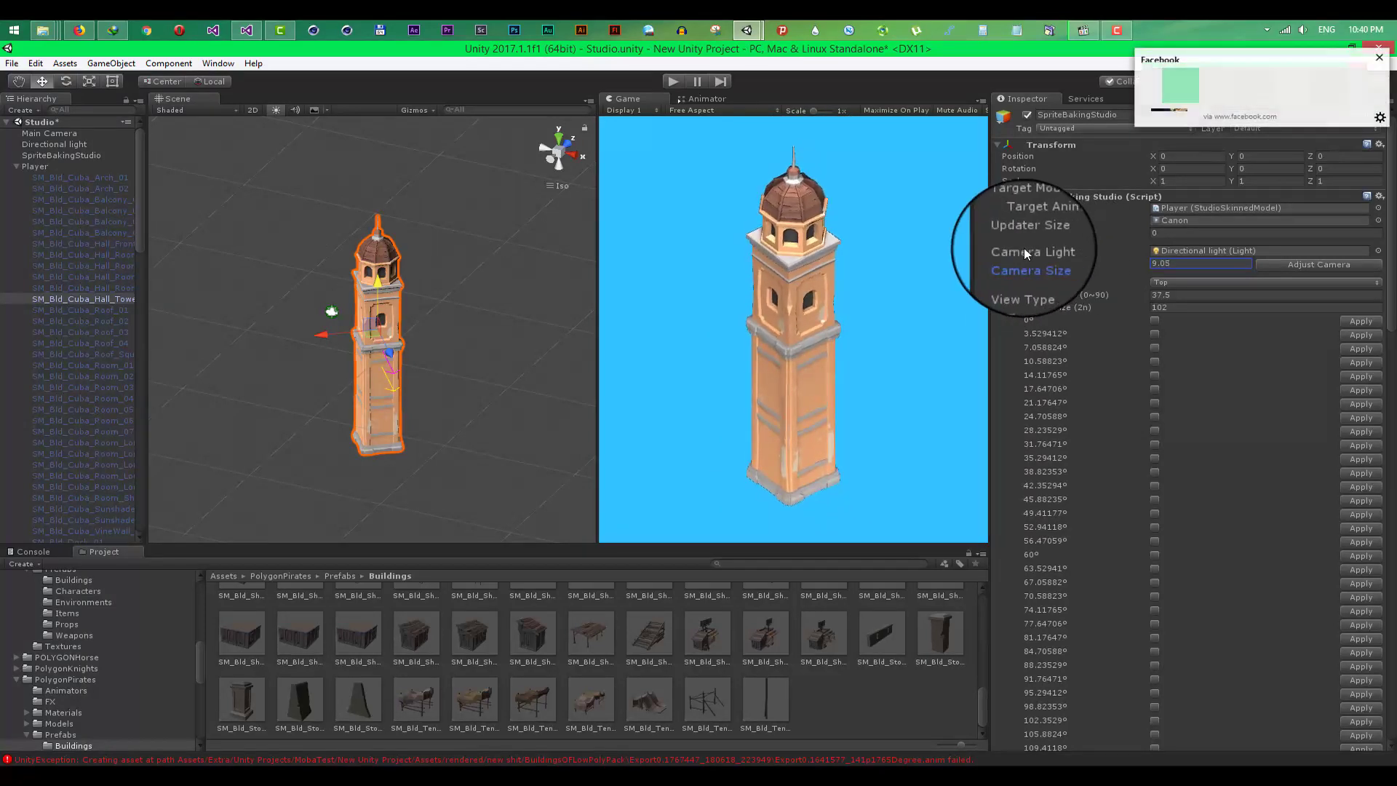
scroll(1356, 437, down, 15)
click(1171, 709)
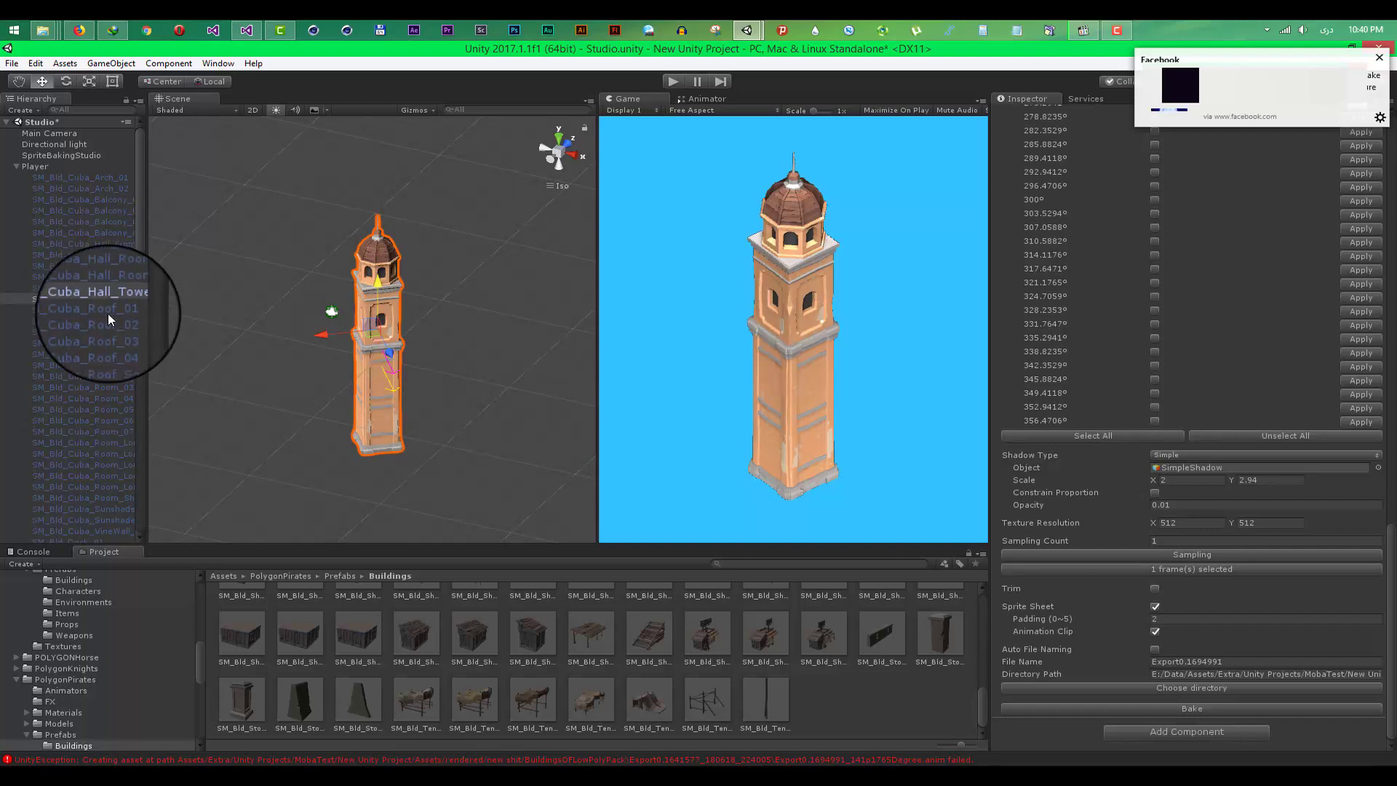
- Bake the Cuba roof pieces, Roof_01 through Roof_04, one at a time
click(93, 309)
click(1191, 708)
click(102, 321)
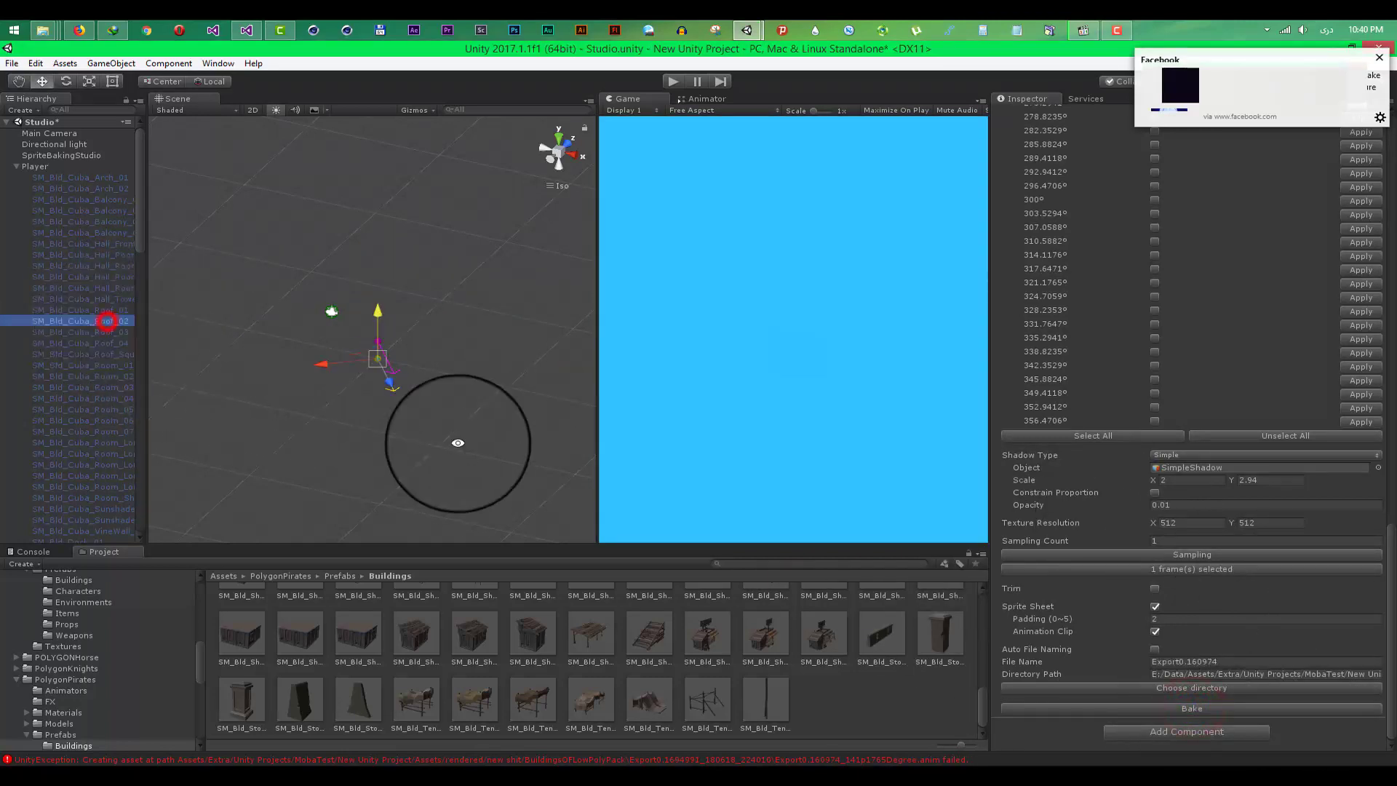
click(1180, 707)
click(102, 331)
click(1213, 710)
click(96, 343)
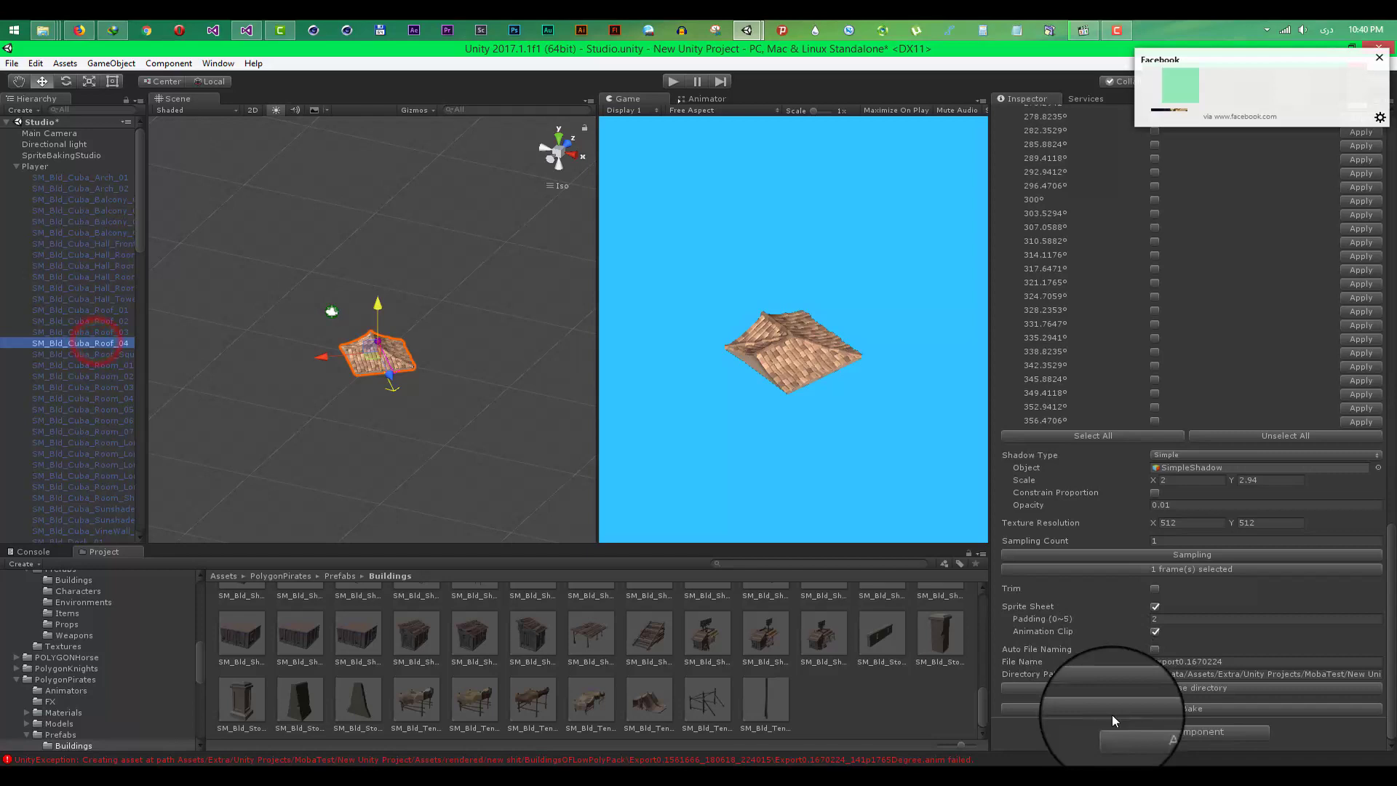
click(1178, 717)
- Bake SM_Bld_Cuba_Room_01, the square roof and SM_Bld_Cuba_Room_02 into sprites
click(106, 360)
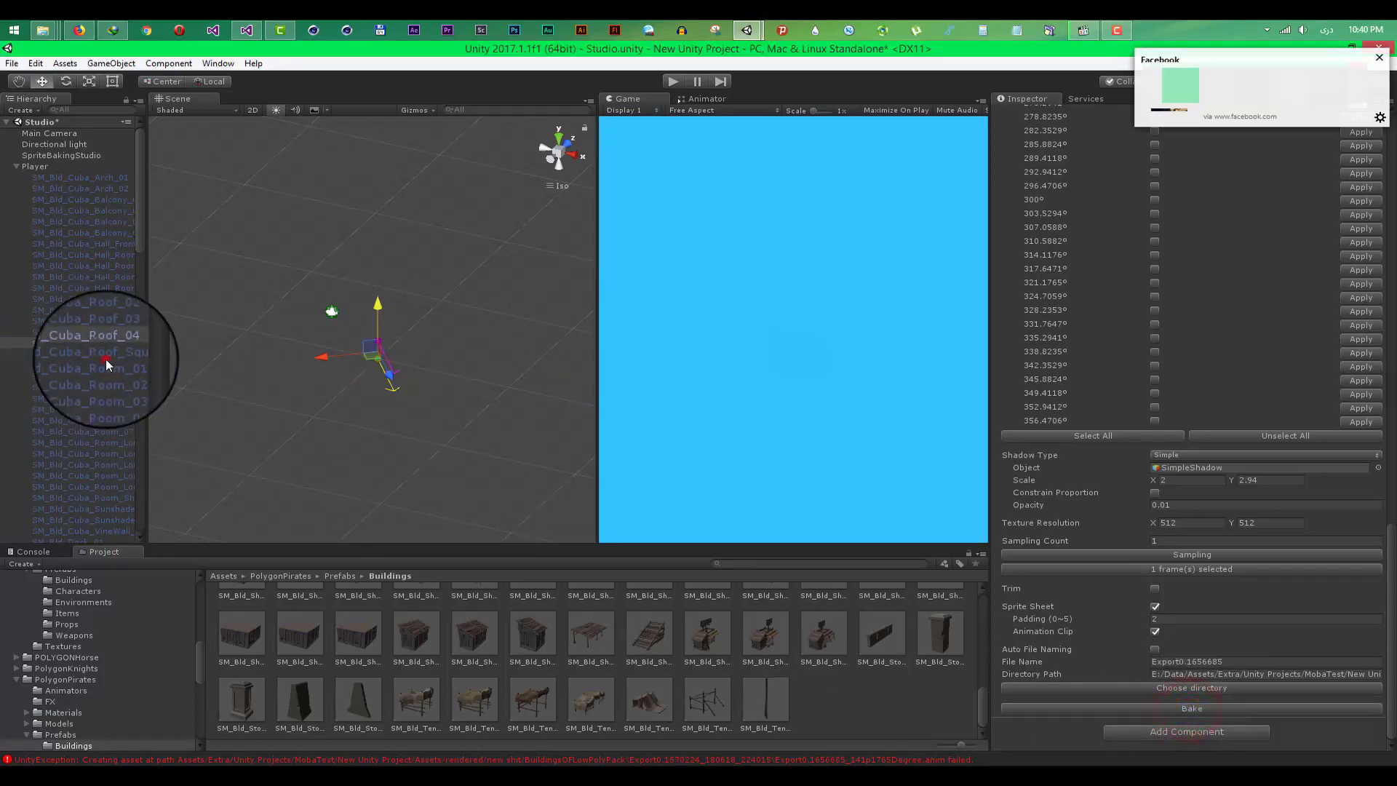
click(1163, 708)
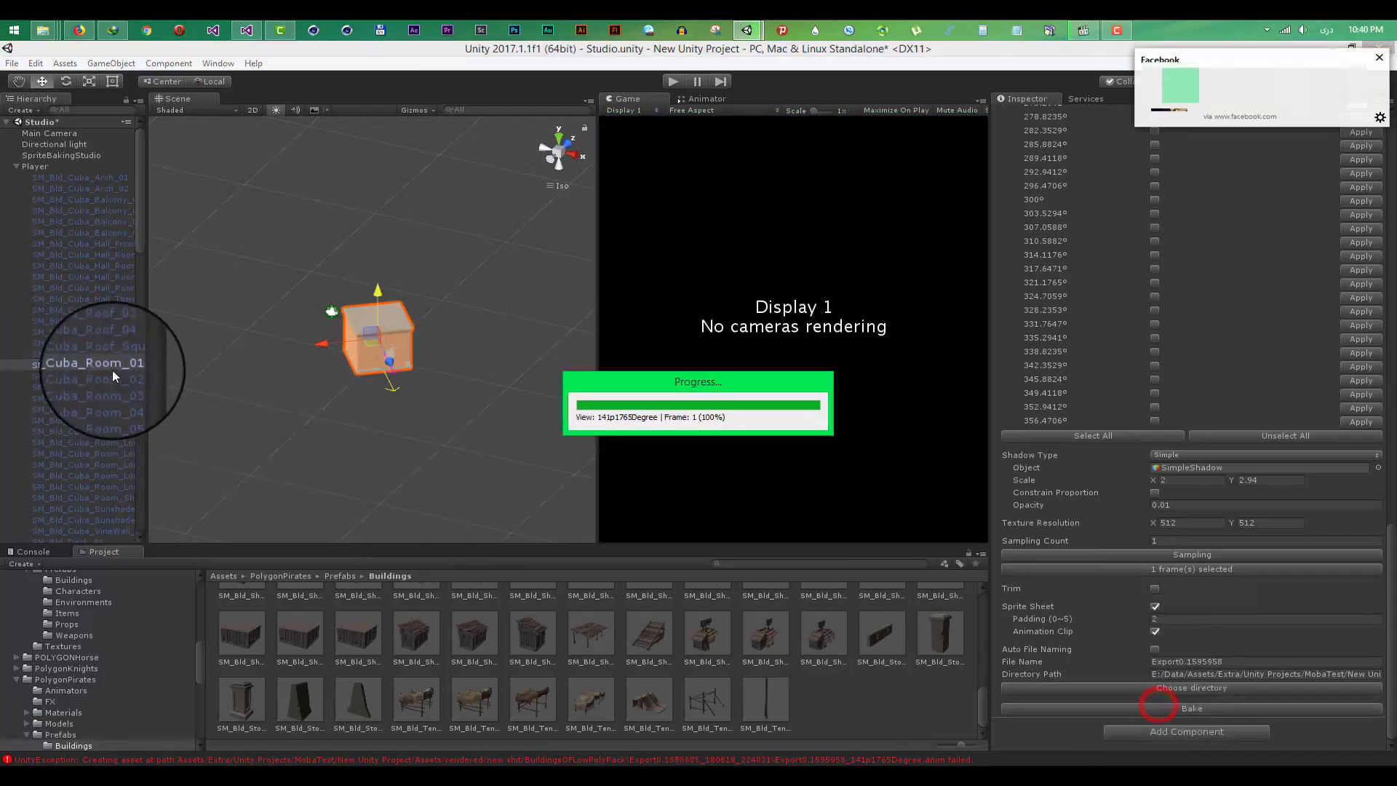
click(102, 353)
click(1203, 707)
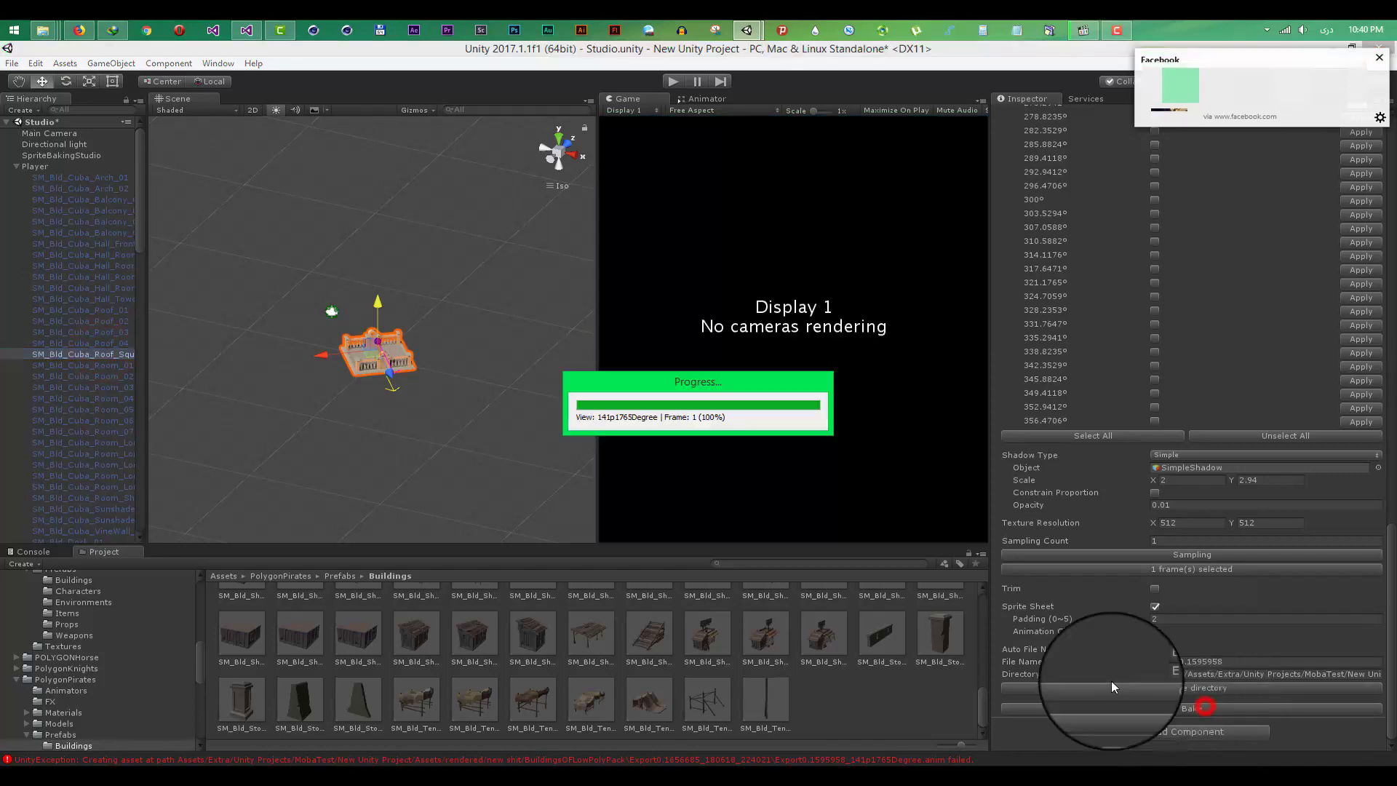
click(102, 376)
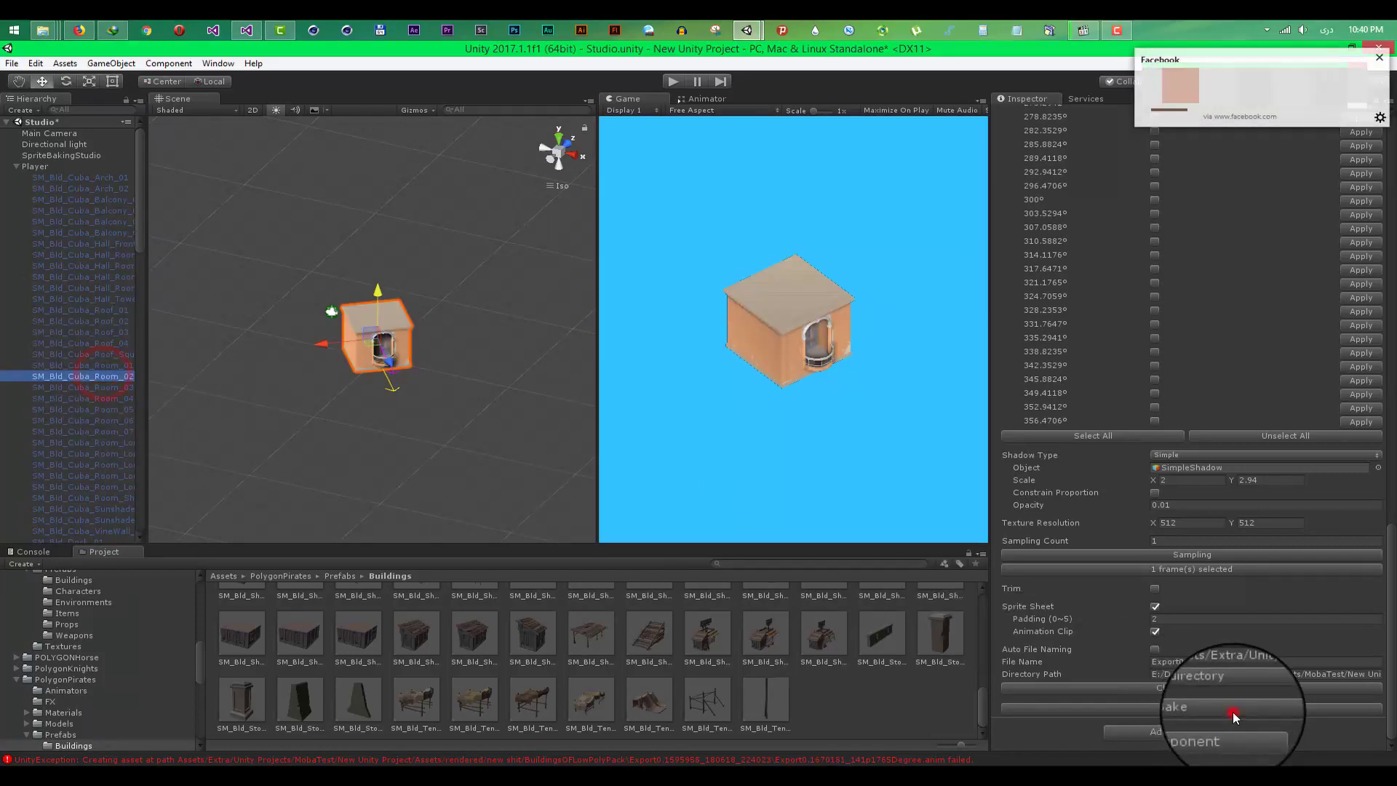
click(1232, 710)
click(94, 382)
scroll(94, 382, down, 10)
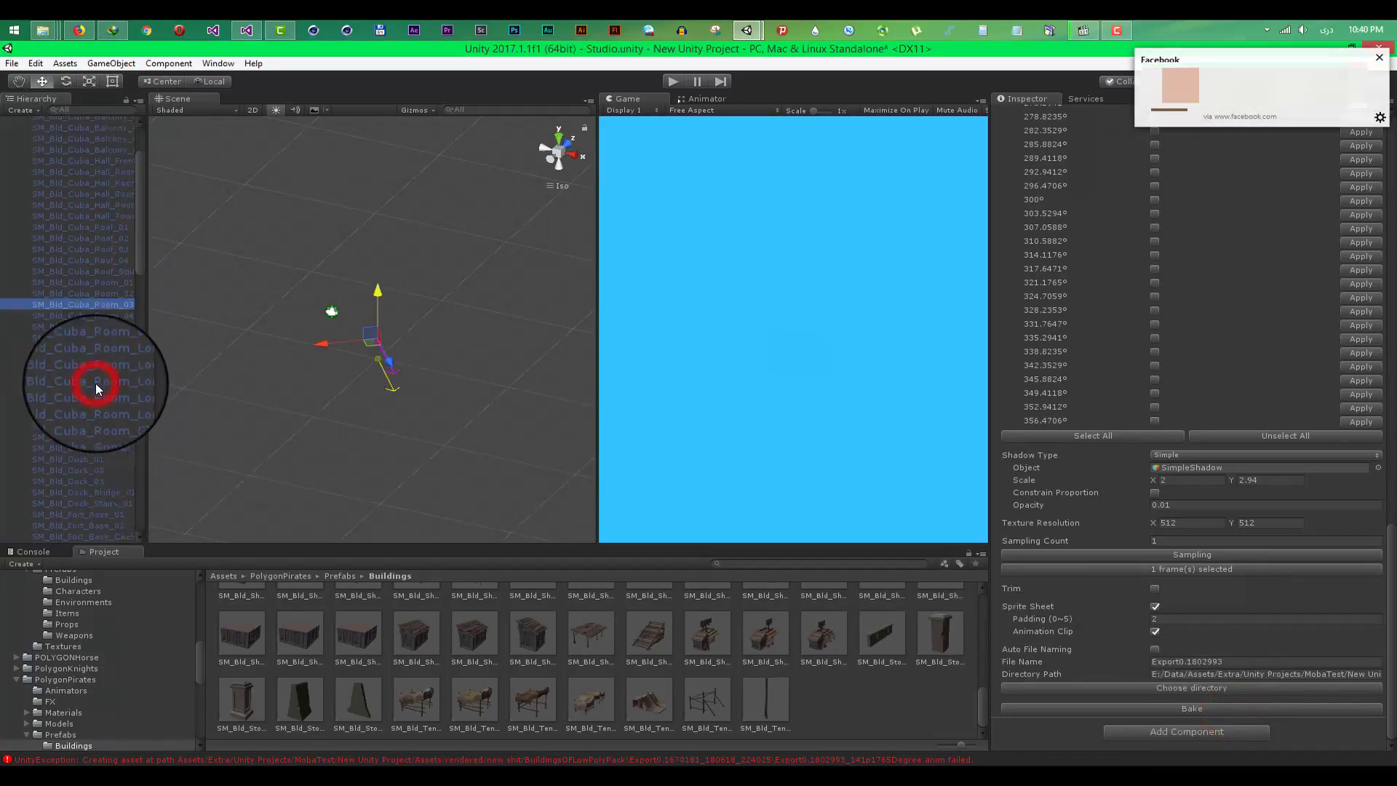
scroll(95, 383, up, 6)
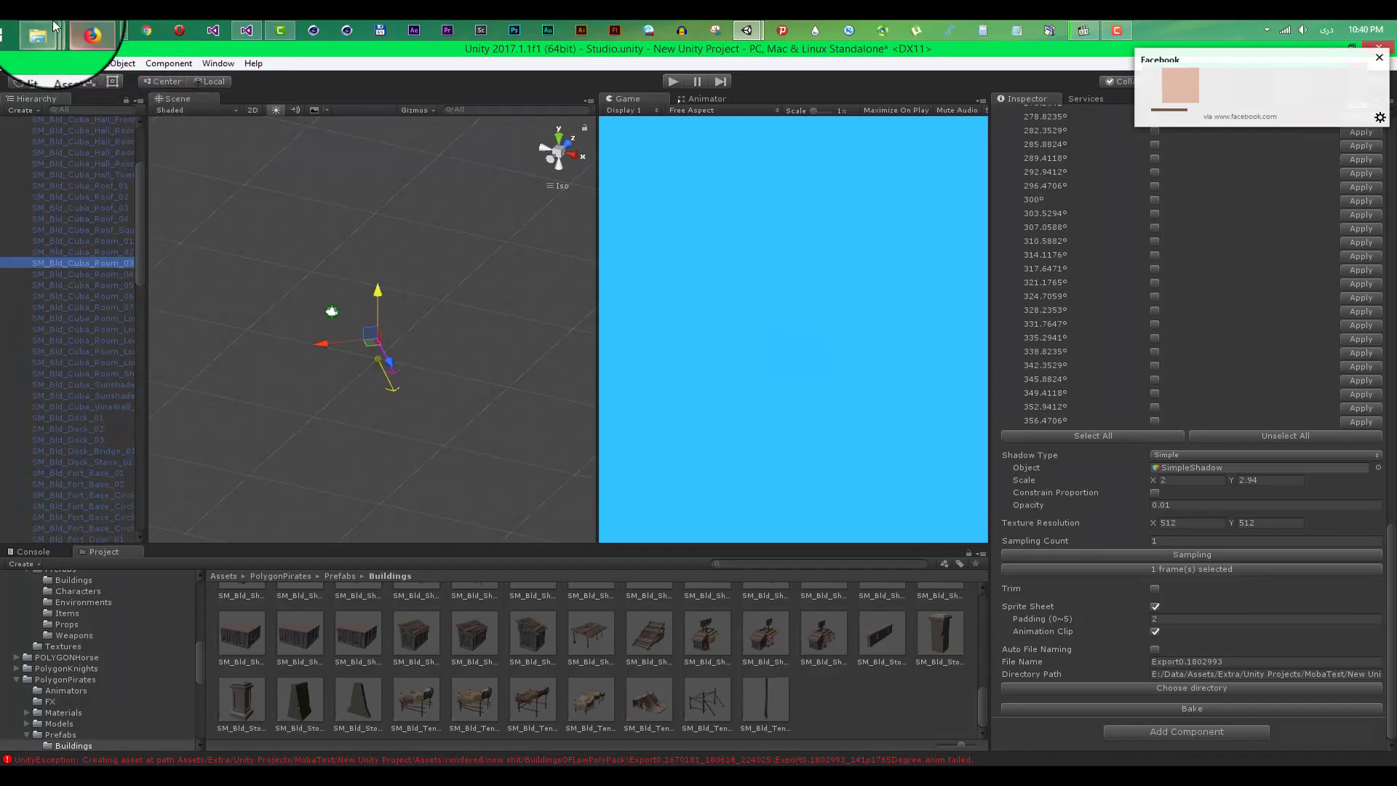
- Switch the BuildingsOFLowPolyPack folder view in File Explorer to Medium icons
mouse_move(53, 21)
click(311, 125)
right_click(729, 302)
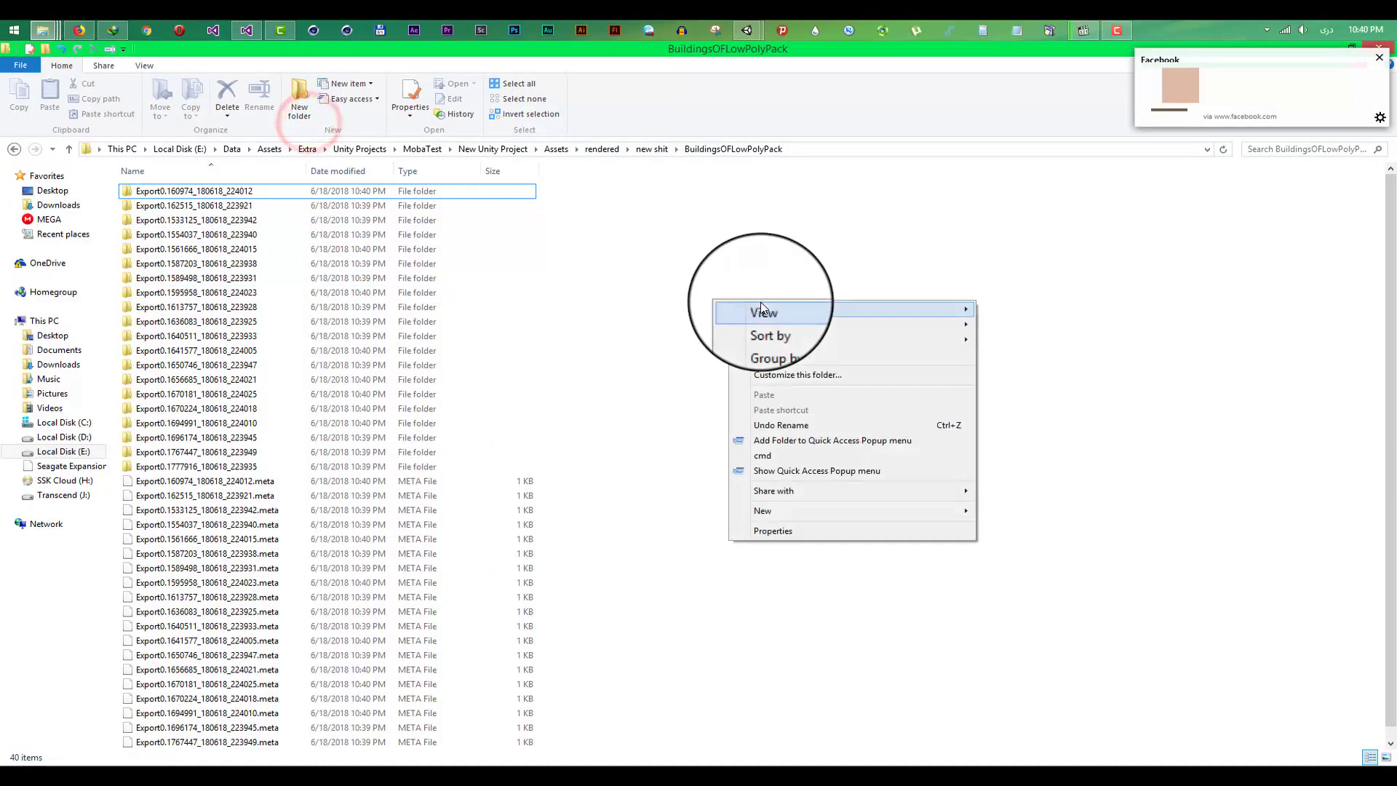
mouse_move(761, 307)
click(1014, 333)
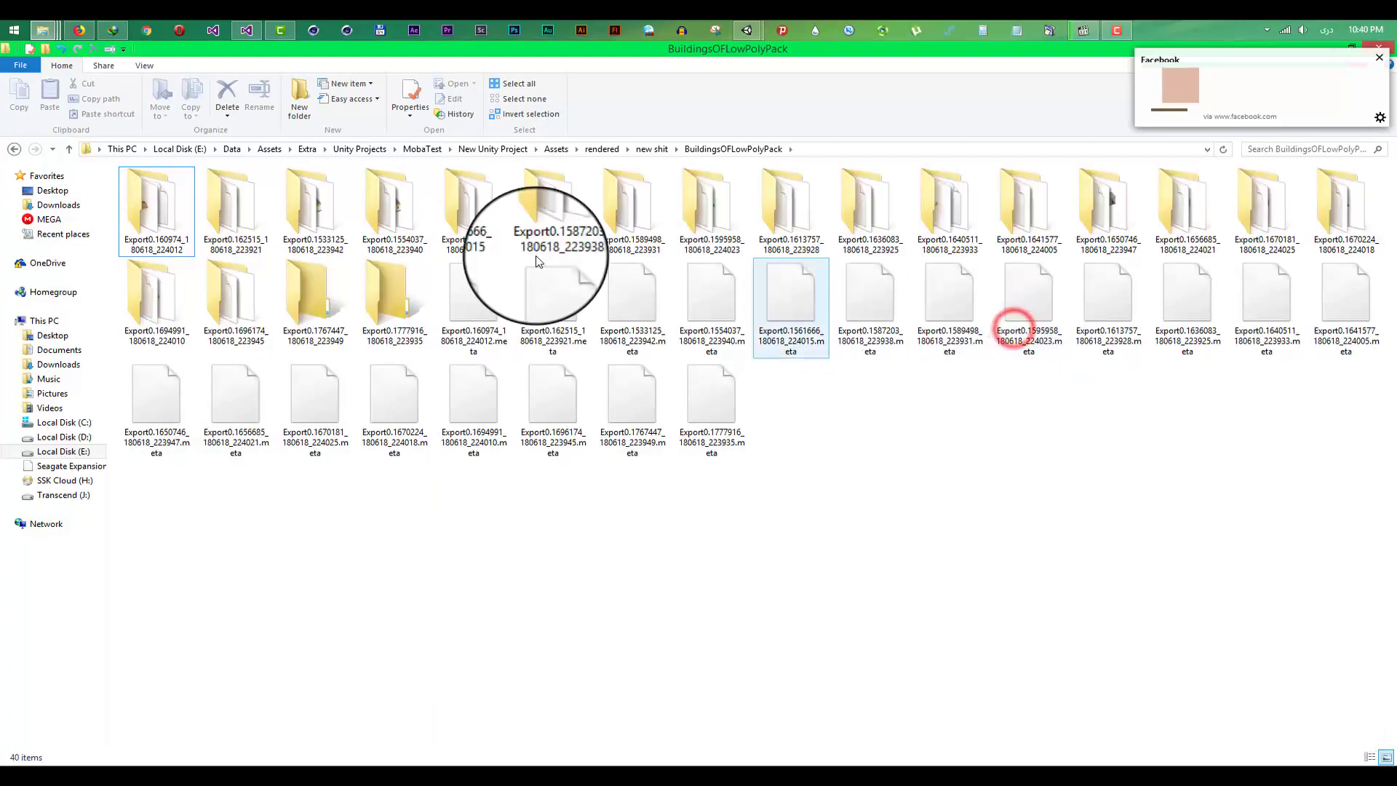
- Preview a baked PNG sprite, then open Export0.1670181_180618_224025 and select its PNG
double_click(157, 195)
double_click(172, 216)
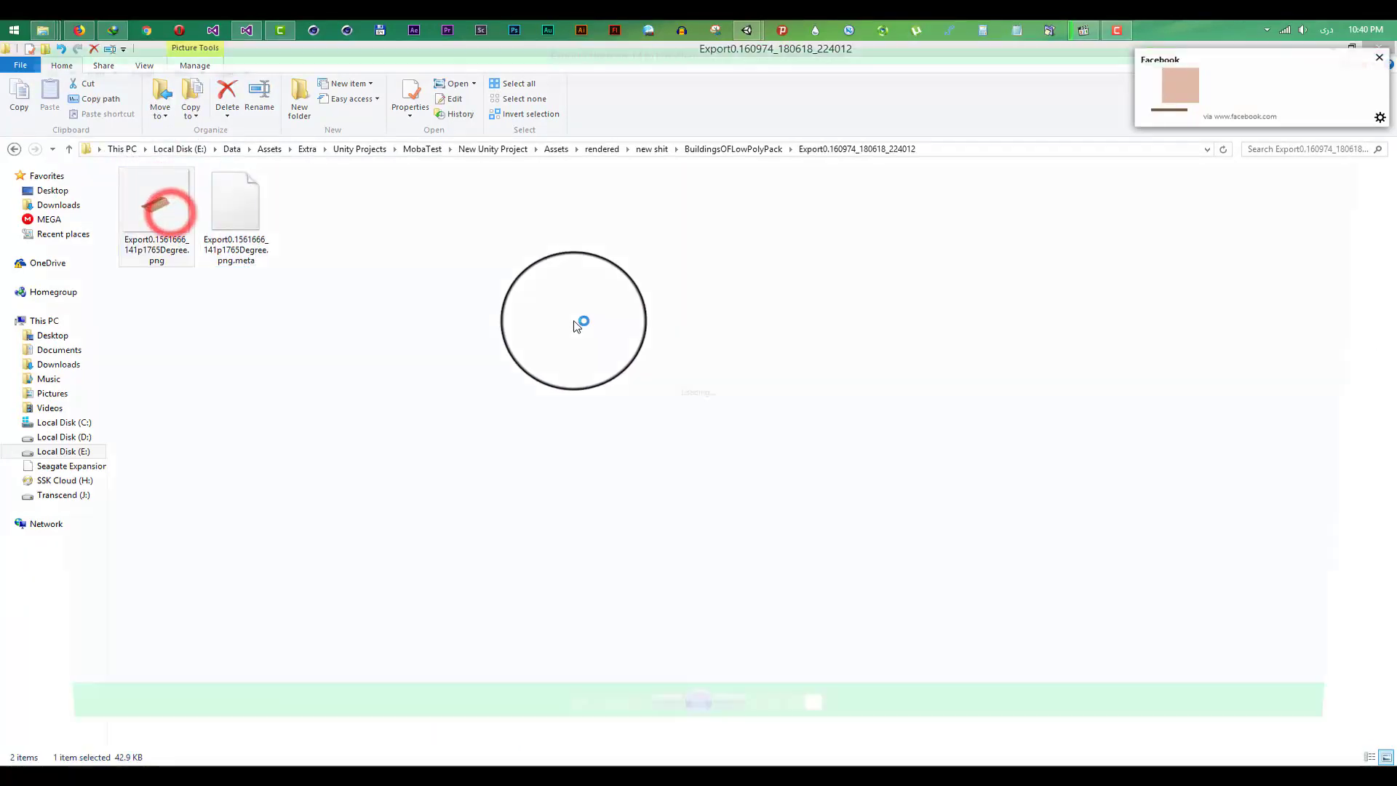
drag(764, 52, 711, 246)
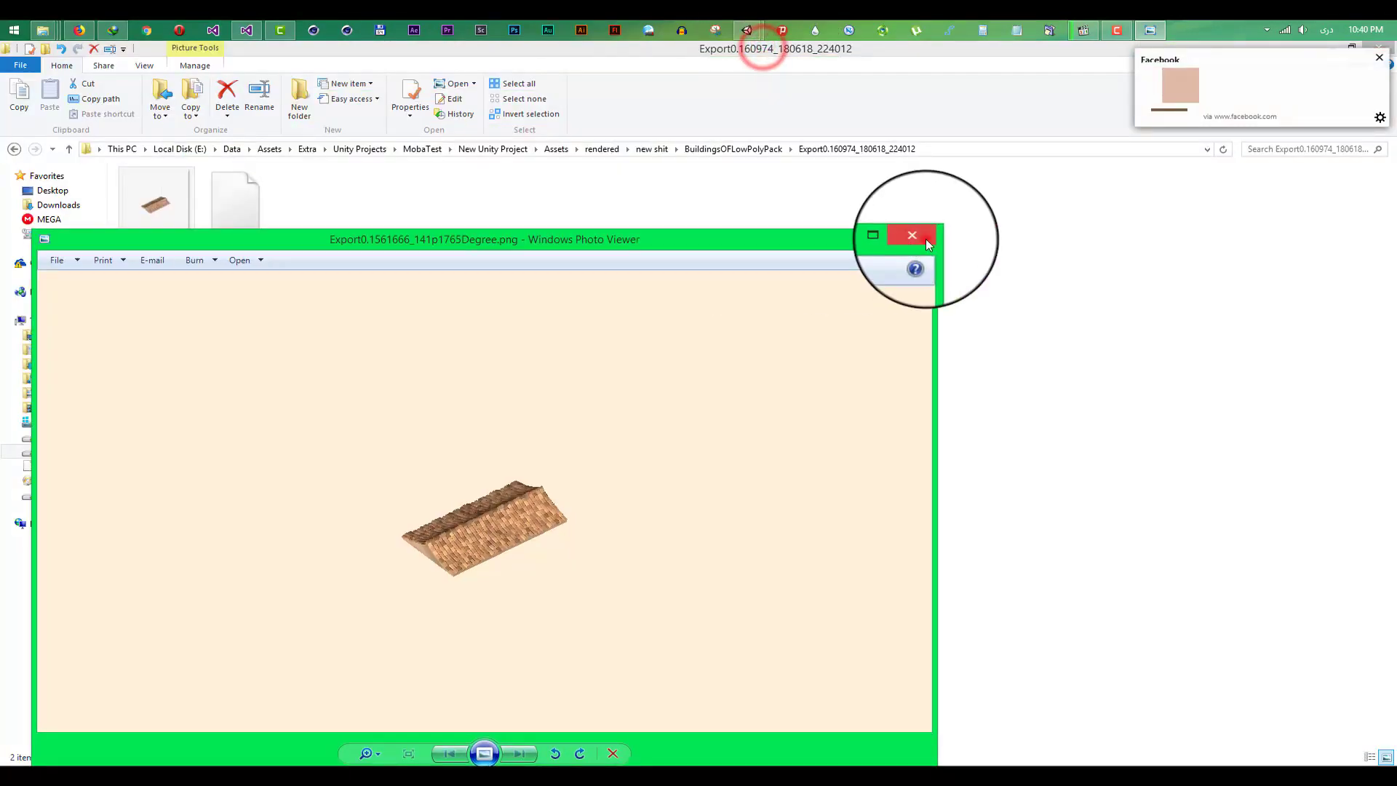
click(926, 238)
click(13, 150)
double_click(1244, 210)
click(158, 222)
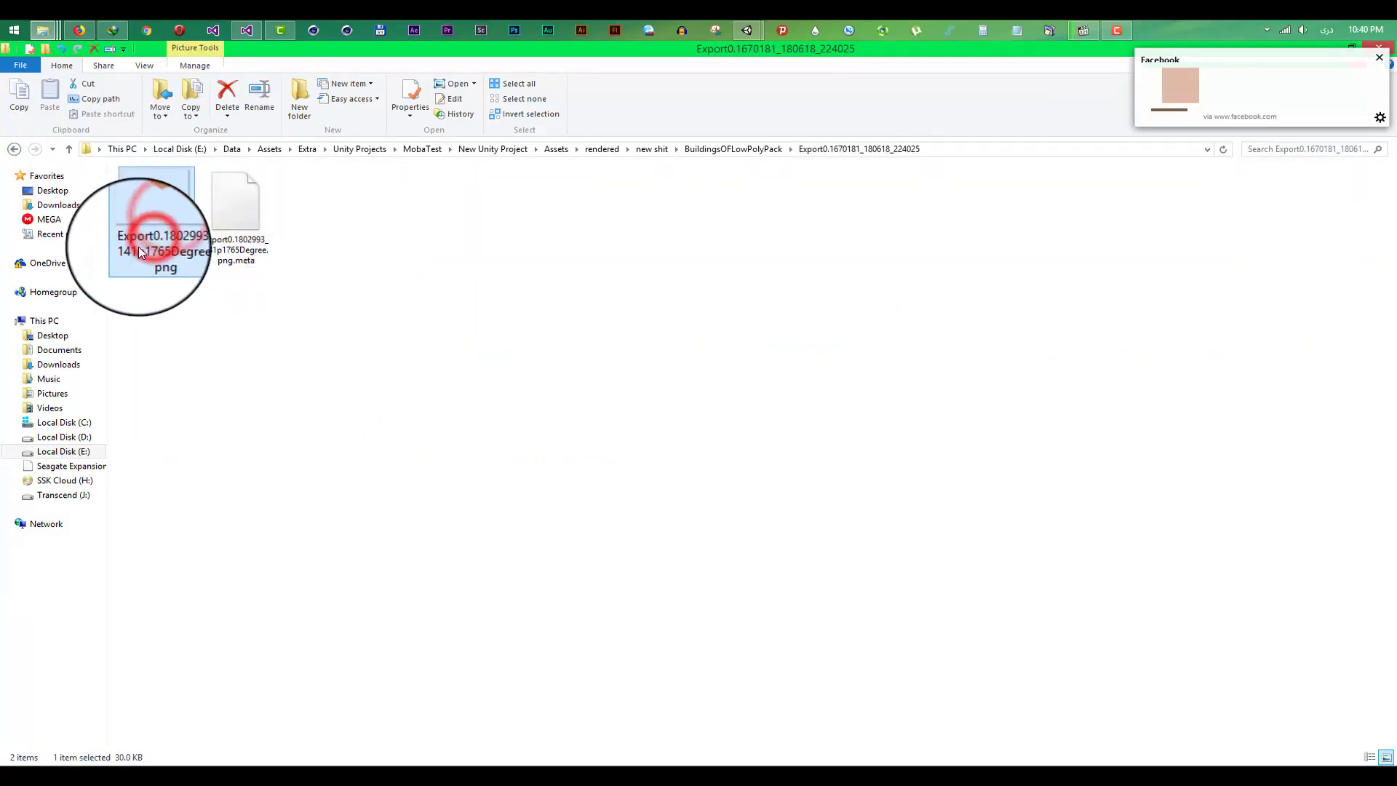
- Search for 'Export' inside the BuildingsOFLowPolyPack folder
click(13, 148)
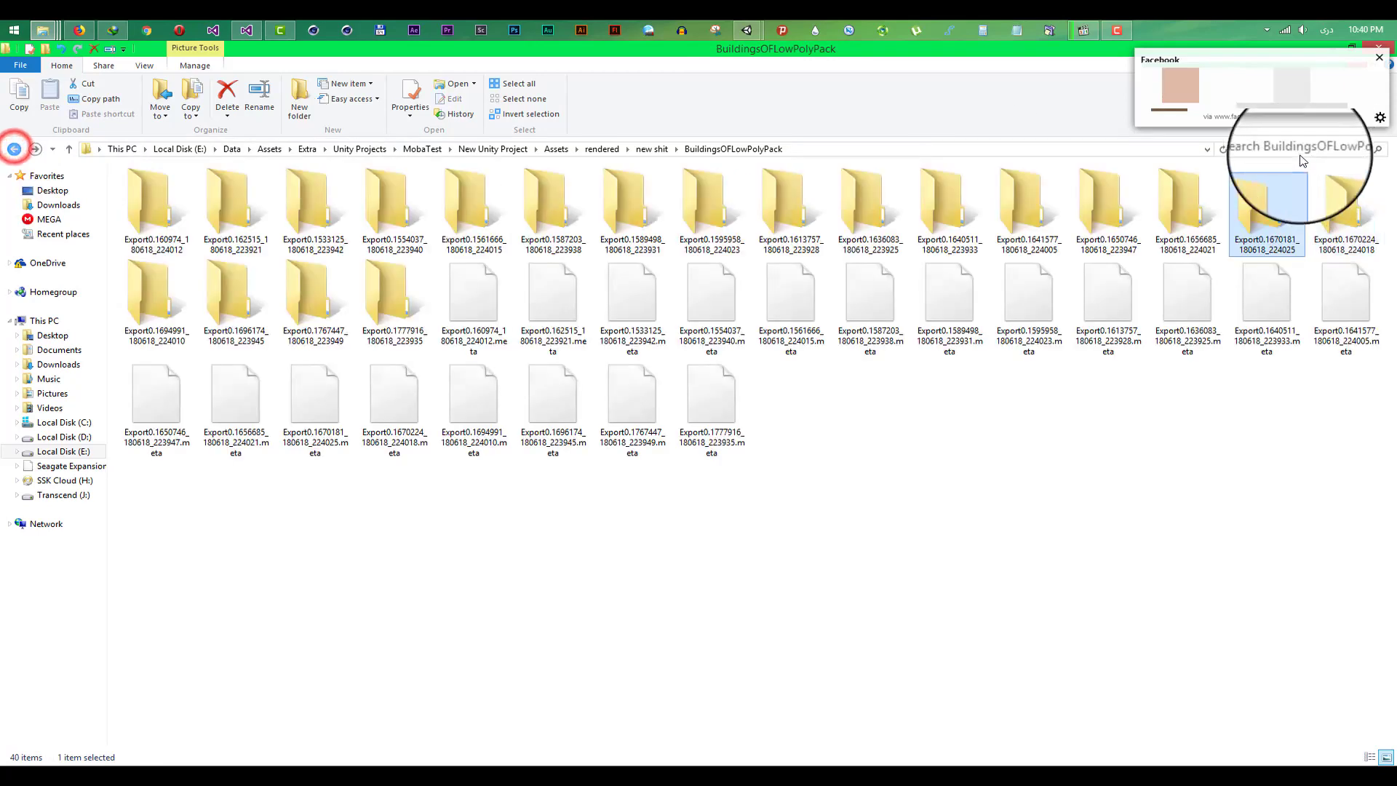
click(1272, 148)
text(Export)
- Select all 60 exported PNG and .meta file results and cut them
drag(1389, 247, 1390, 641)
click(204, 726)
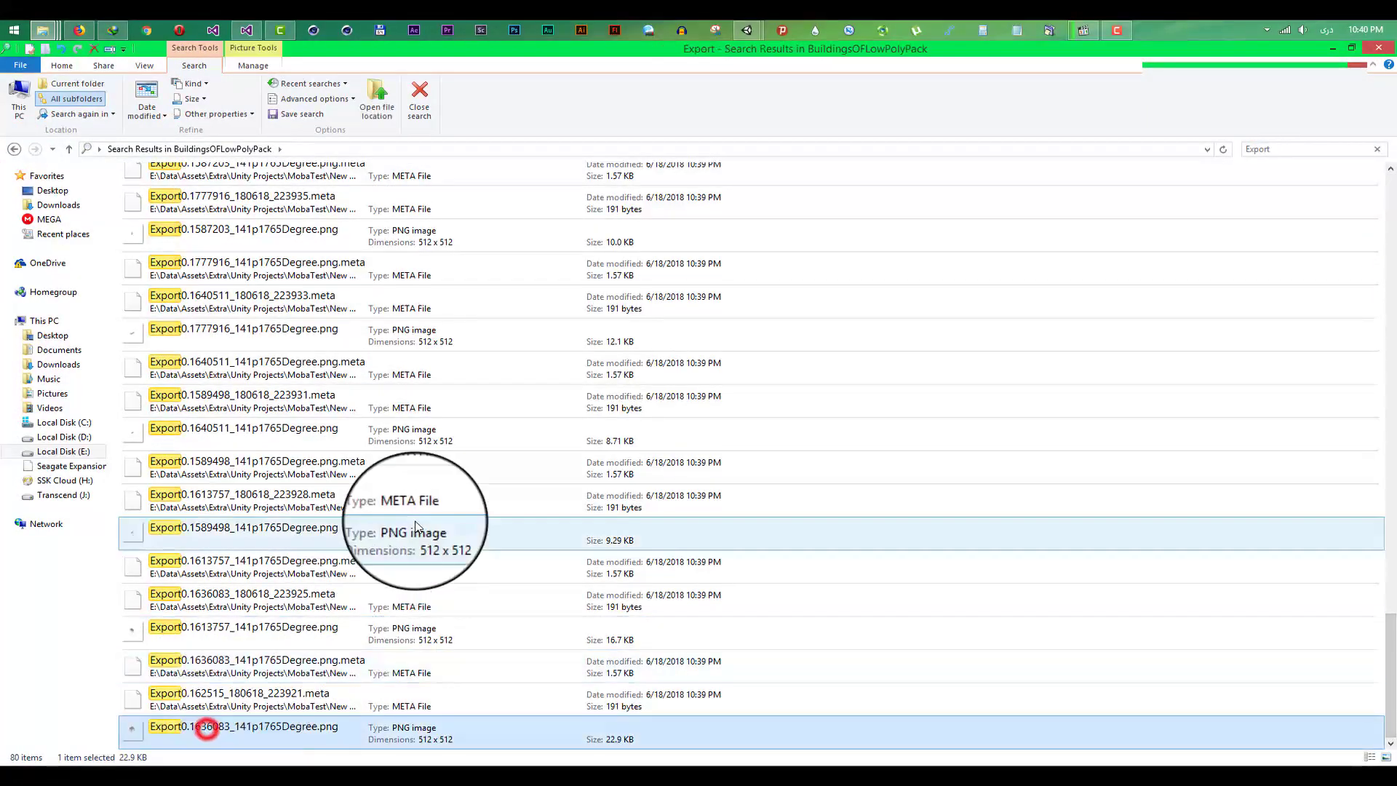
scroll(375, 411, down, 3)
scroll(327, 437, up, 5)
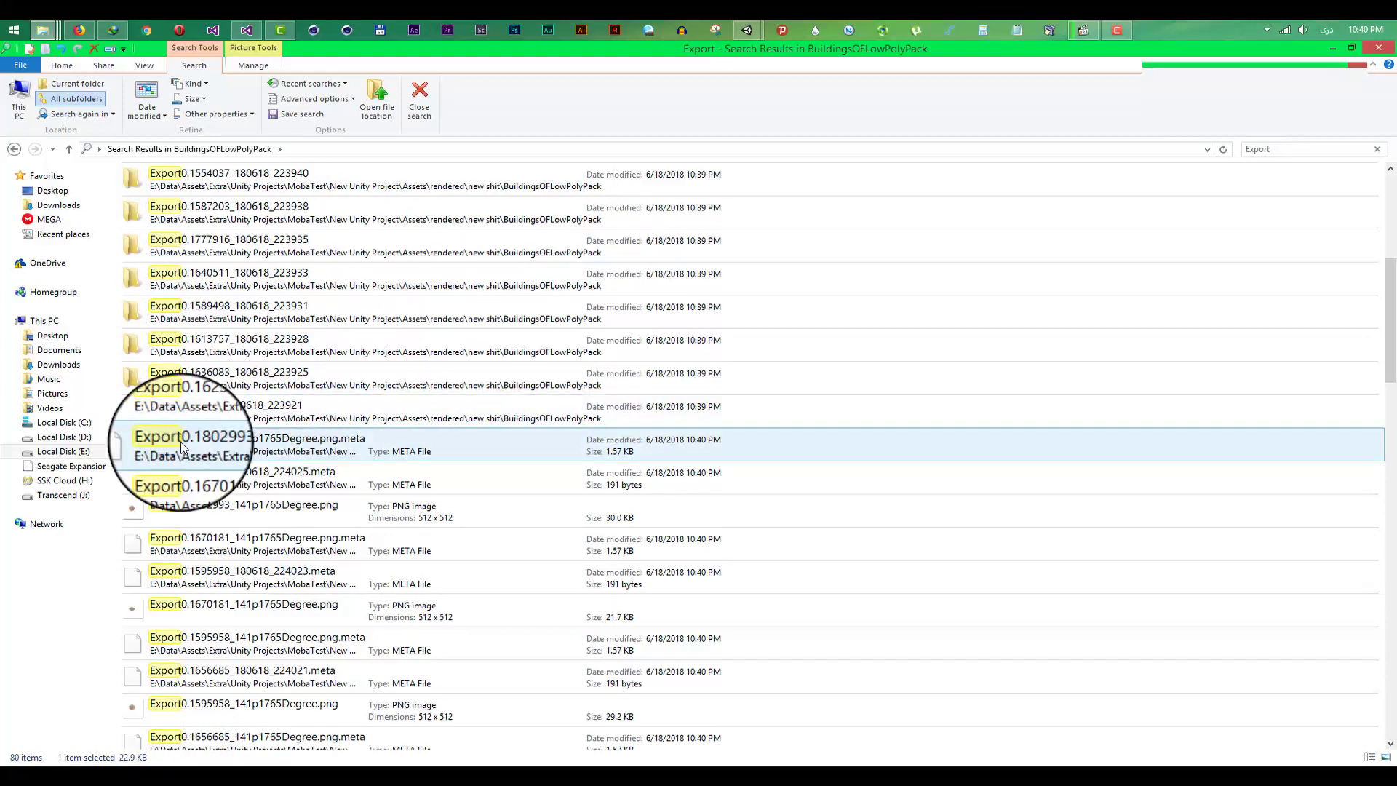
shift+click(269, 457)
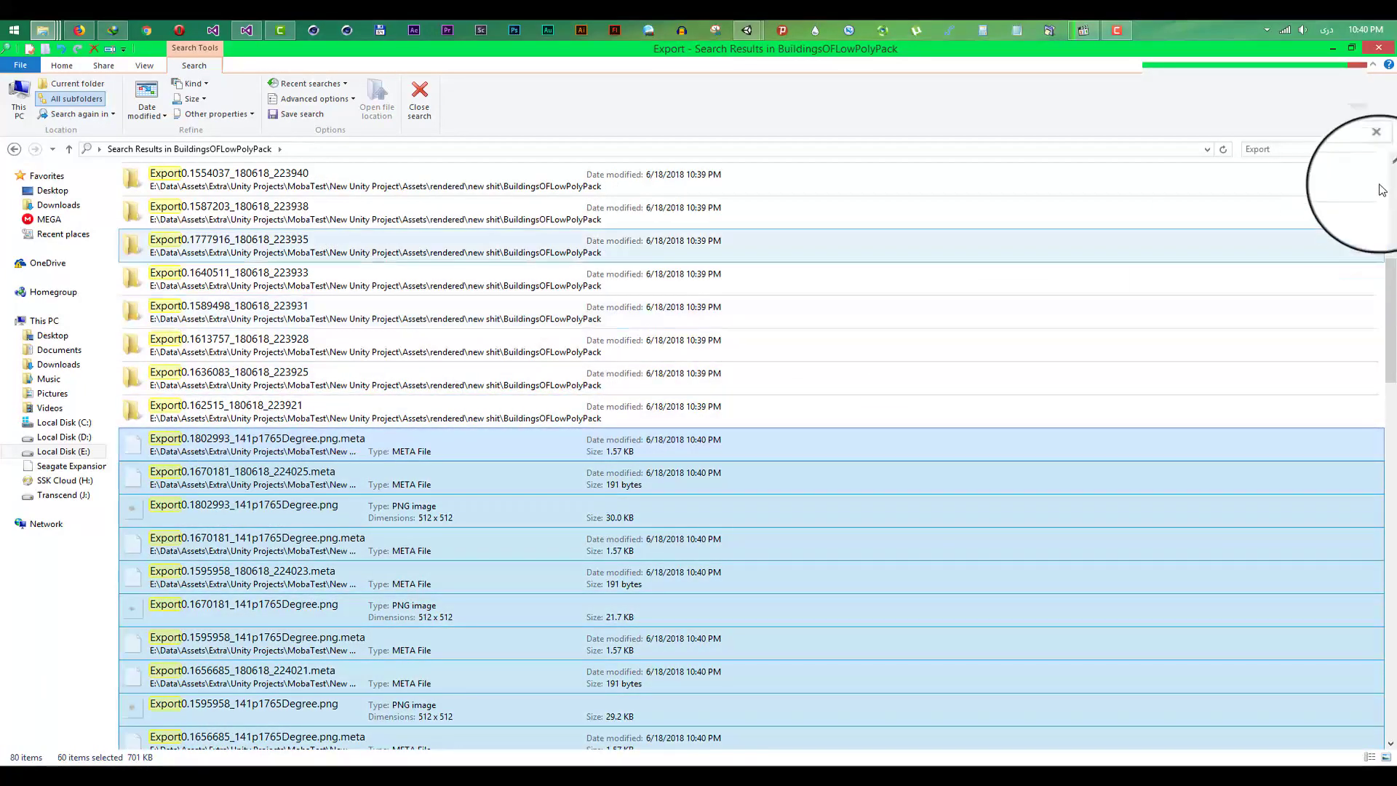
right_click(847, 449)
click(909, 352)
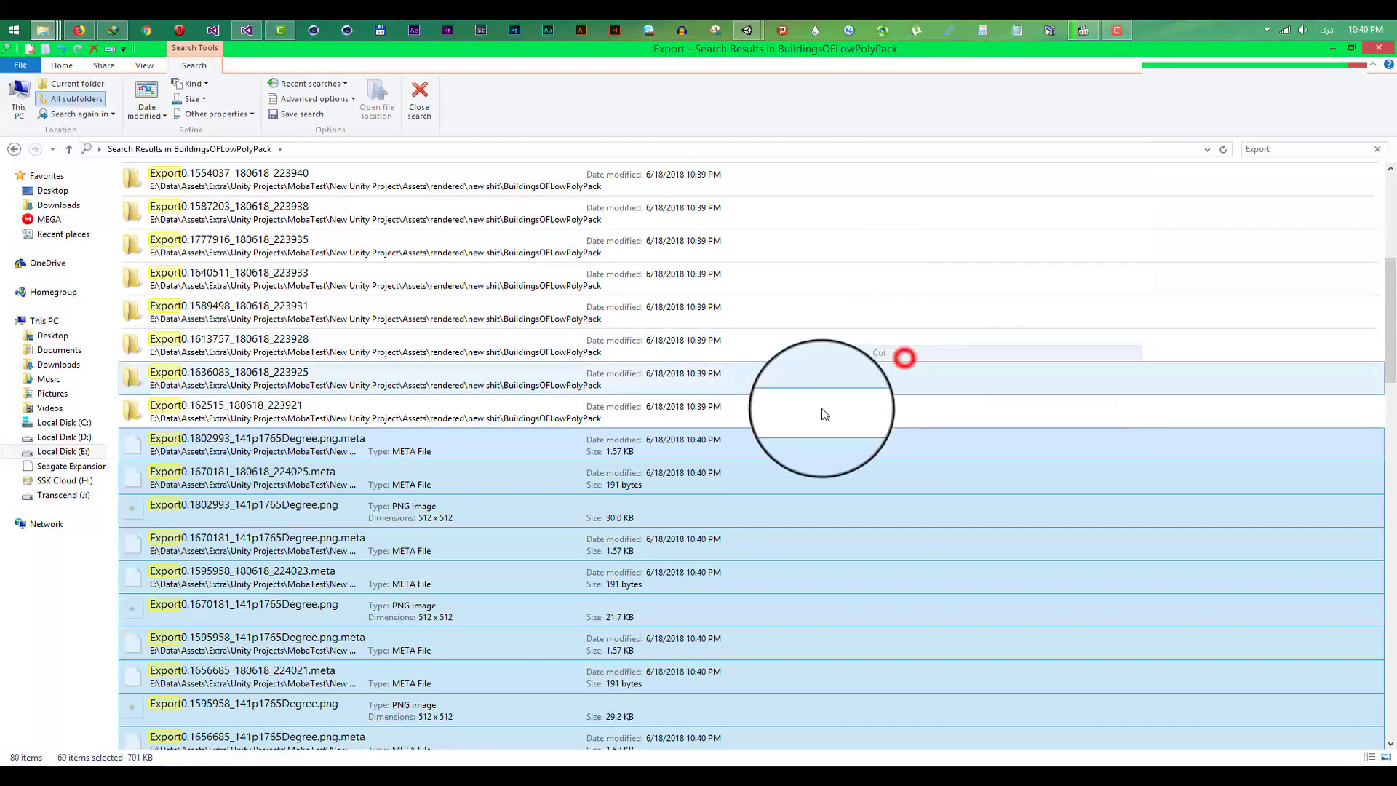
- Clear the search to return to BuildingsOFLowPolyPack and bring up the New item menu
click(1377, 151)
click(499, 364)
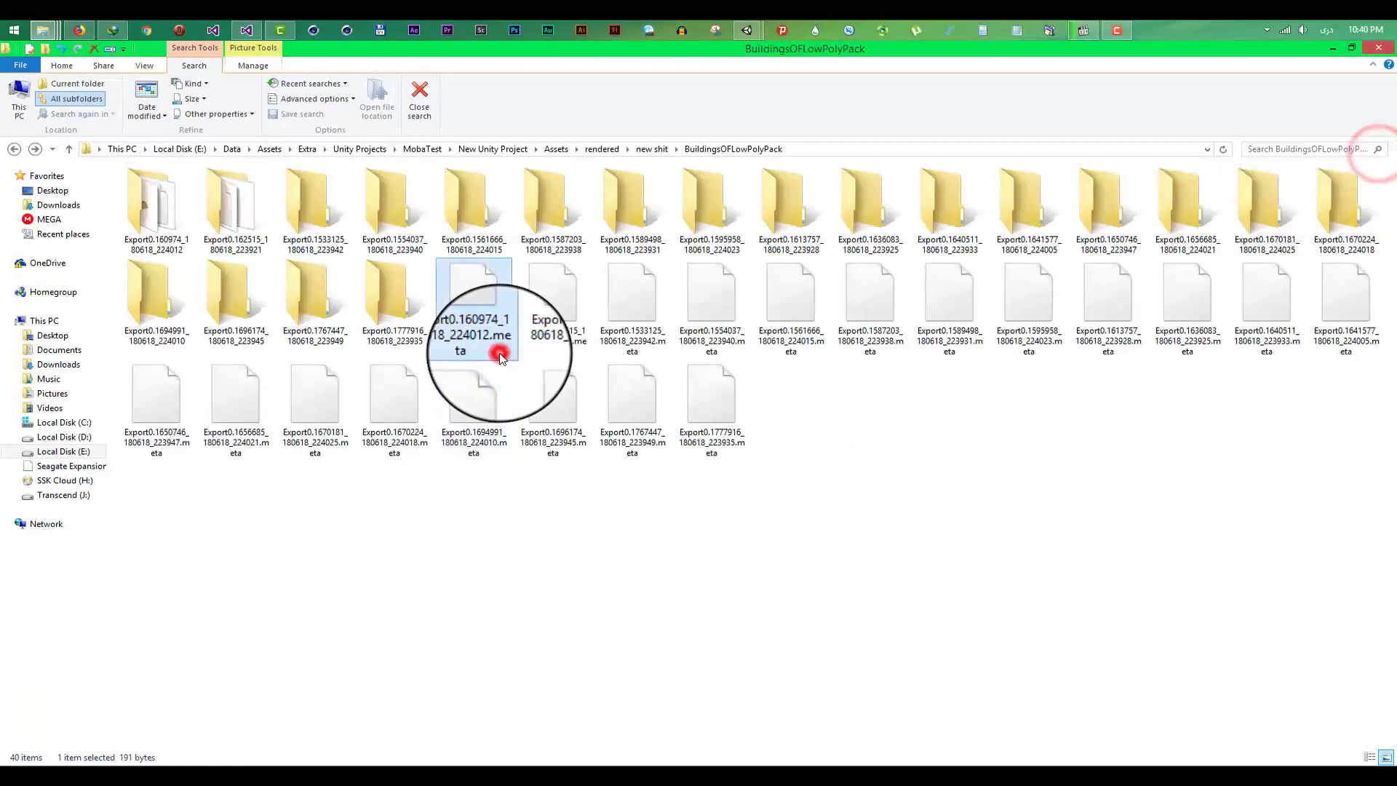
right_click(775, 521)
click(891, 734)
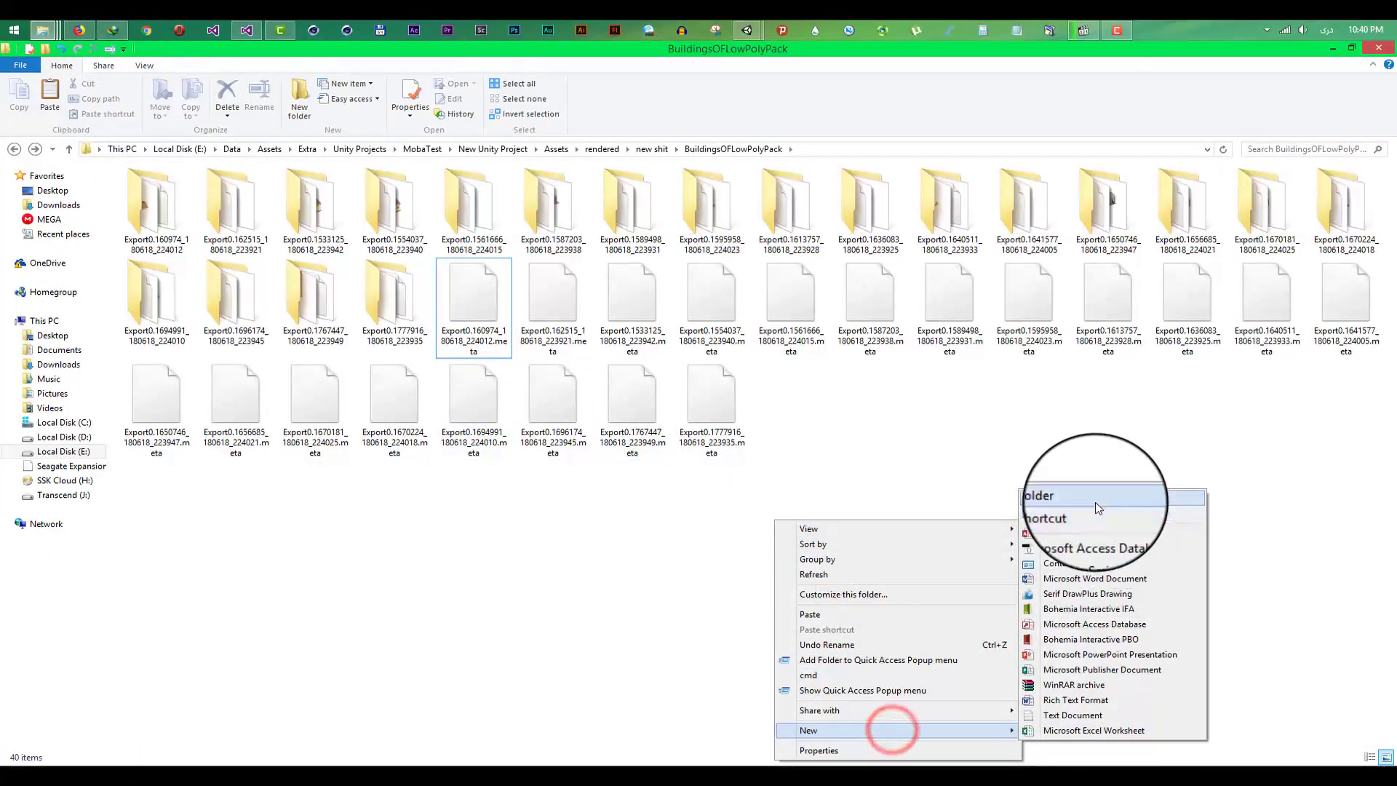
- Create a Pack1 folder, paste the 60 cut files into it, and return to BuildingsOFLowPolyPack
click(1096, 502)
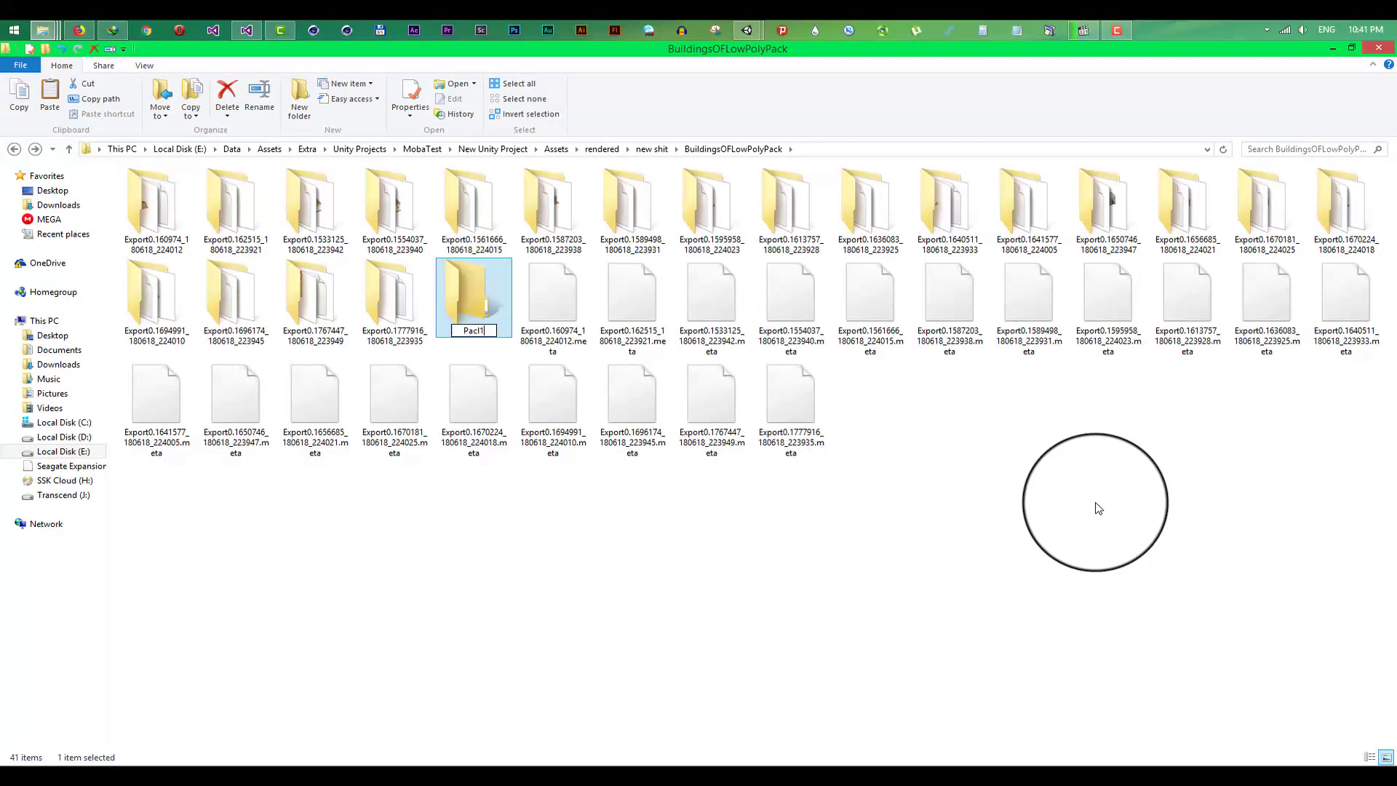
text(Pack1)
key(Return)
key(Return)
right_click(827, 454)
click(840, 474)
right_click(740, 306)
mouse_move(760, 310)
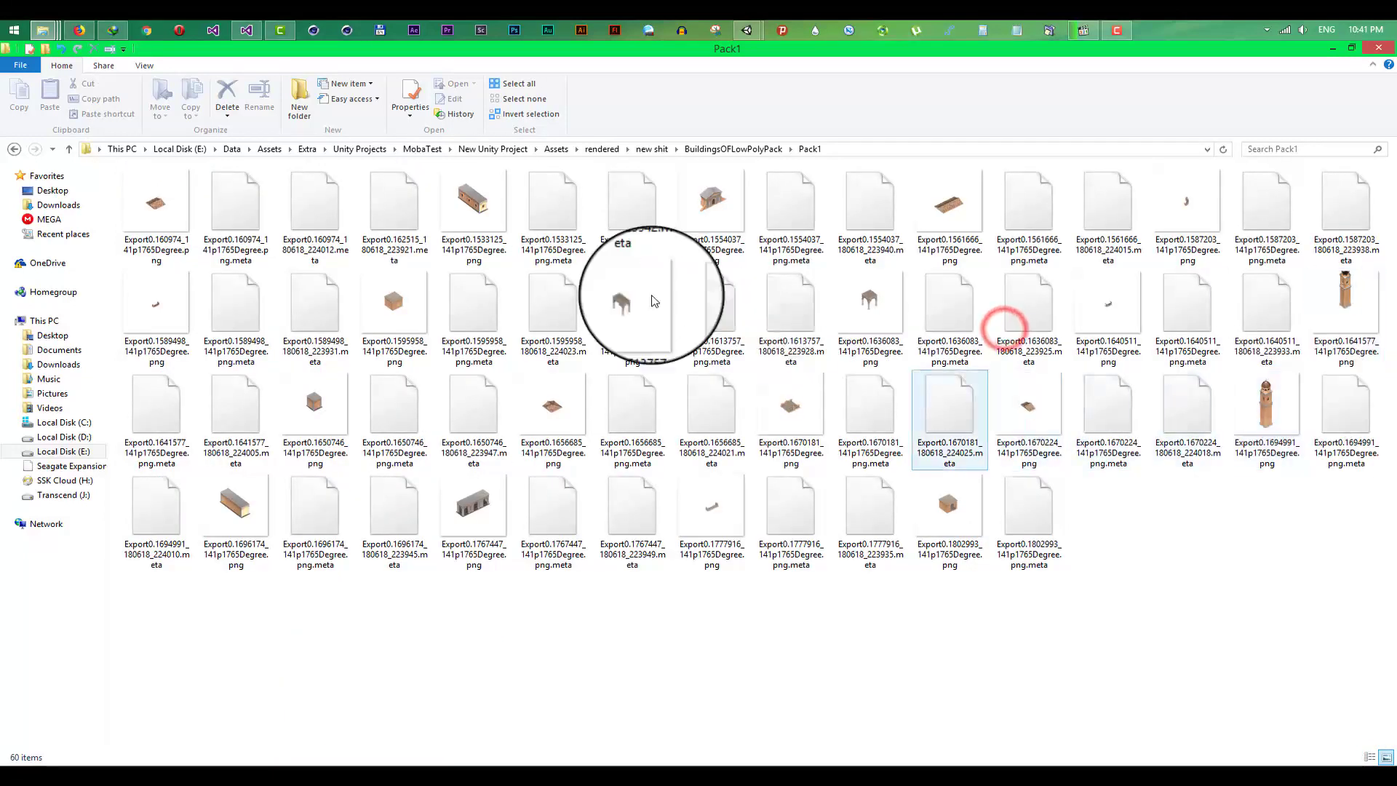
click(697, 151)
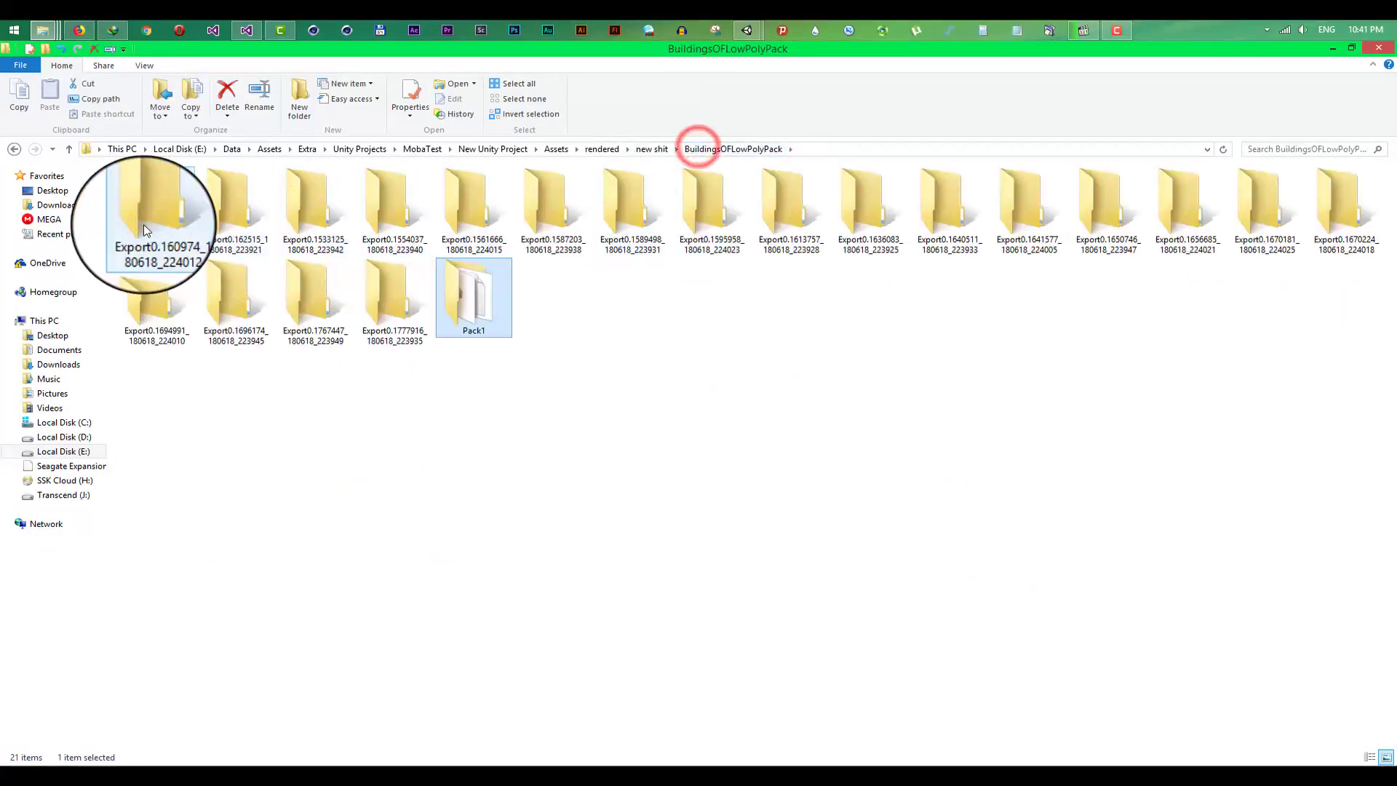
- Permanently delete the 20 emptied Export folders
click(140, 218)
shift+click(408, 304)
key(shift+Delete)
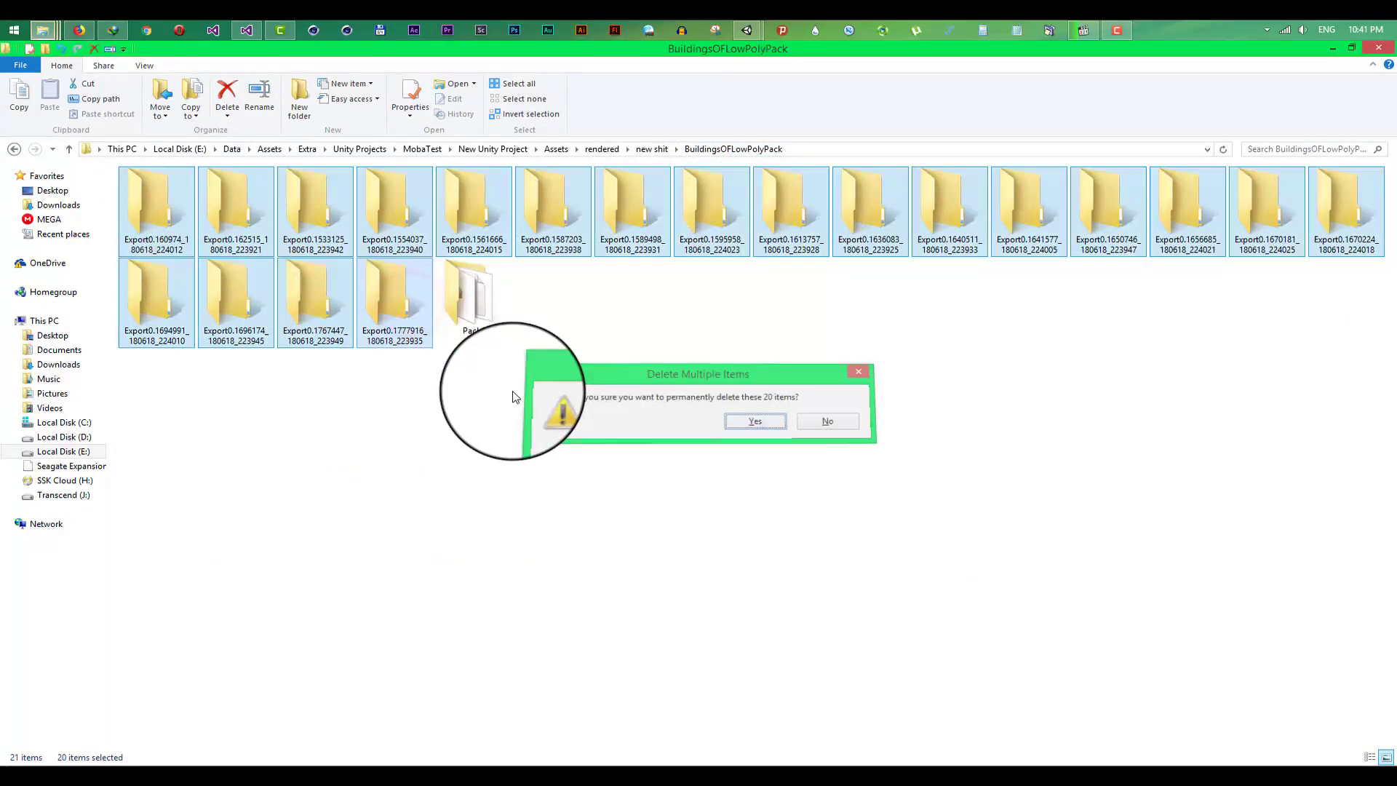
key(Return)
- Preview several baked sprite PNGs from Pack1 in Photo Viewer, then close it
double_click(157, 218)
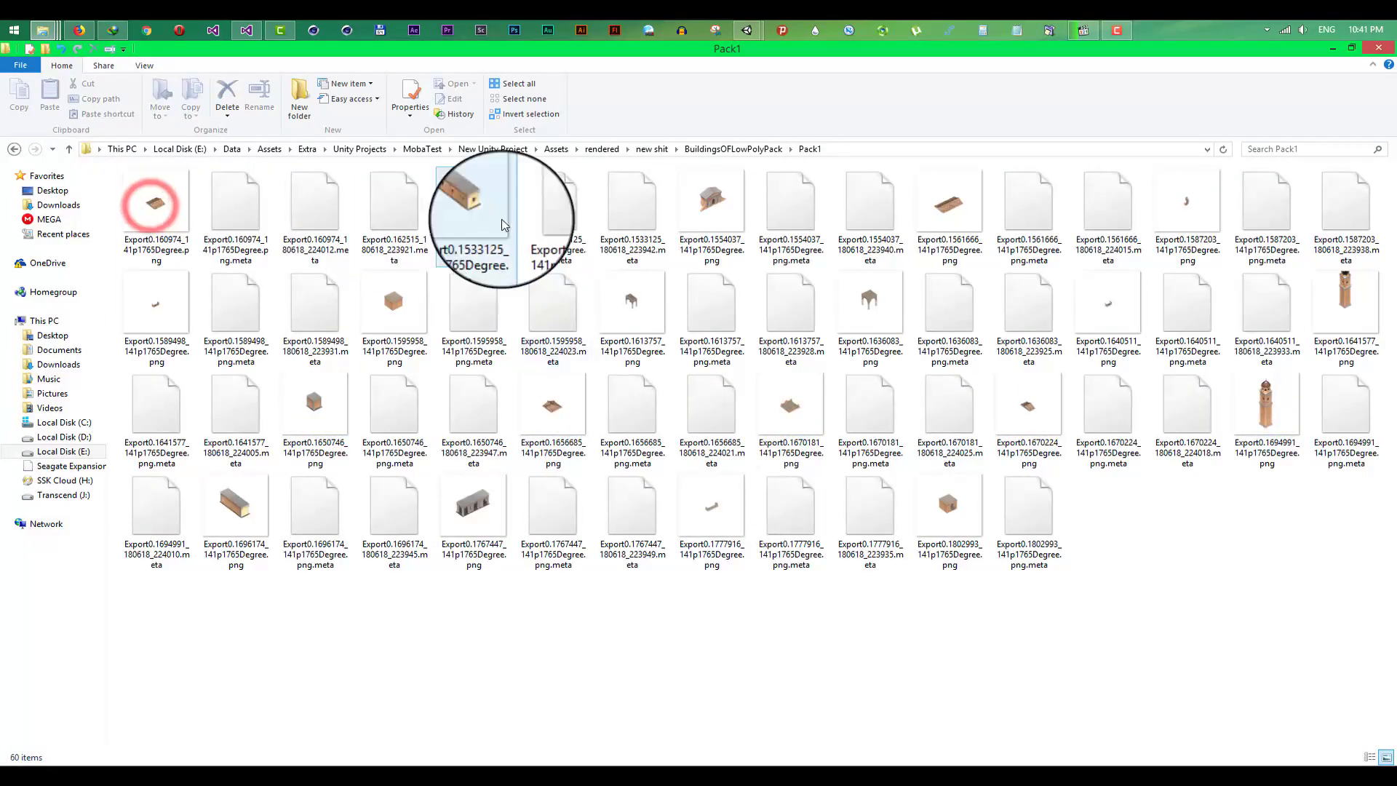
click(473, 207)
scroll(810, 343, down, 4)
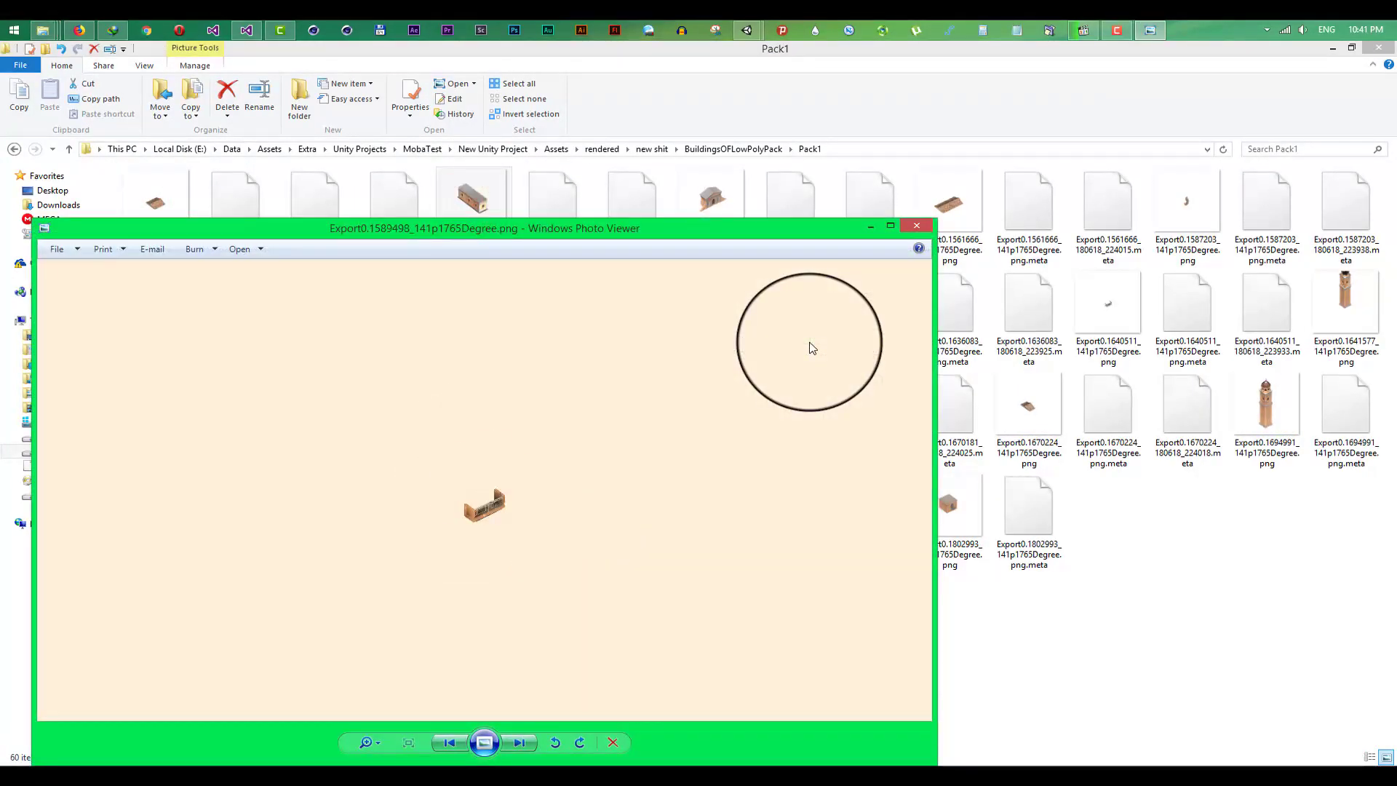
scroll(812, 348, down, 2)
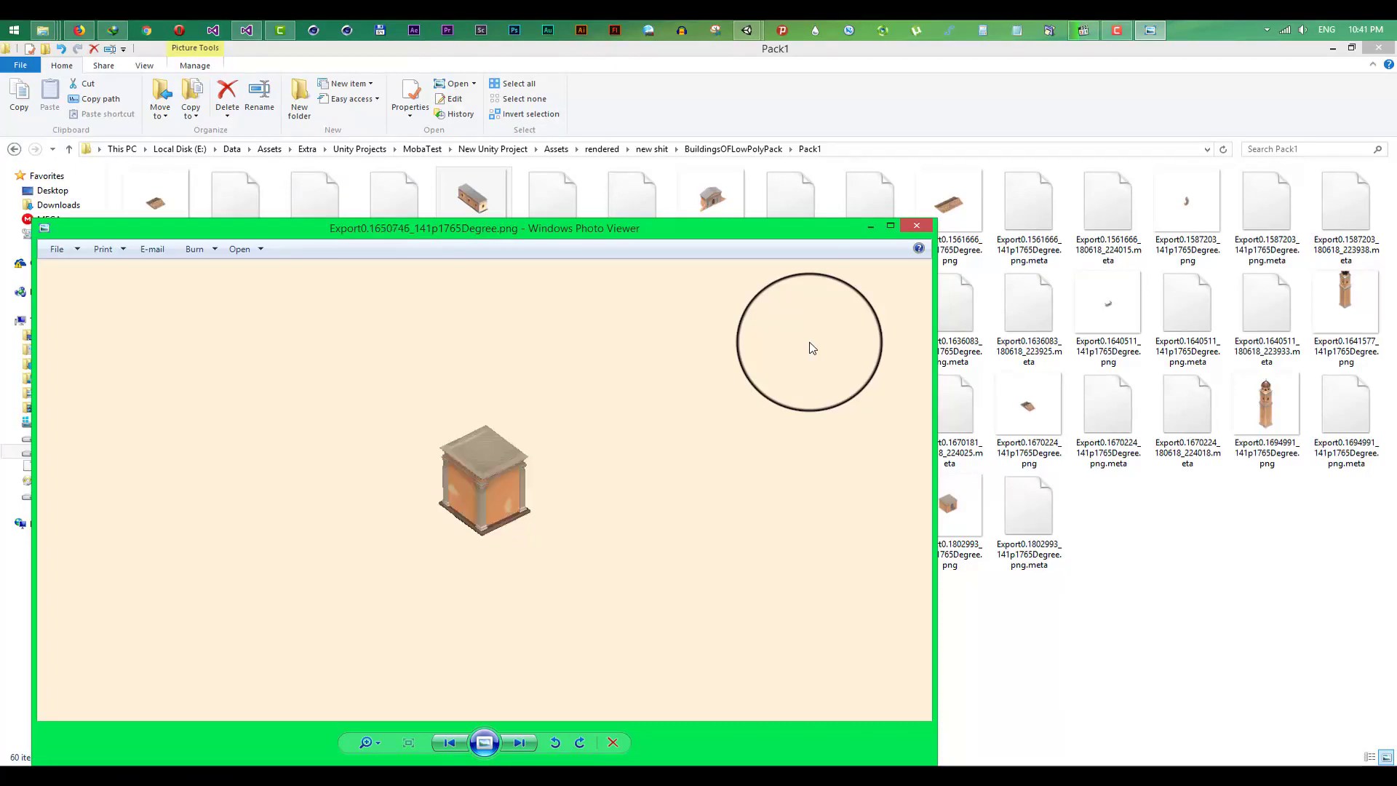
scroll(682, 381, down, 2)
scroll(520, 436, up, 1)
scroll(521, 436, down, 1)
click(915, 225)
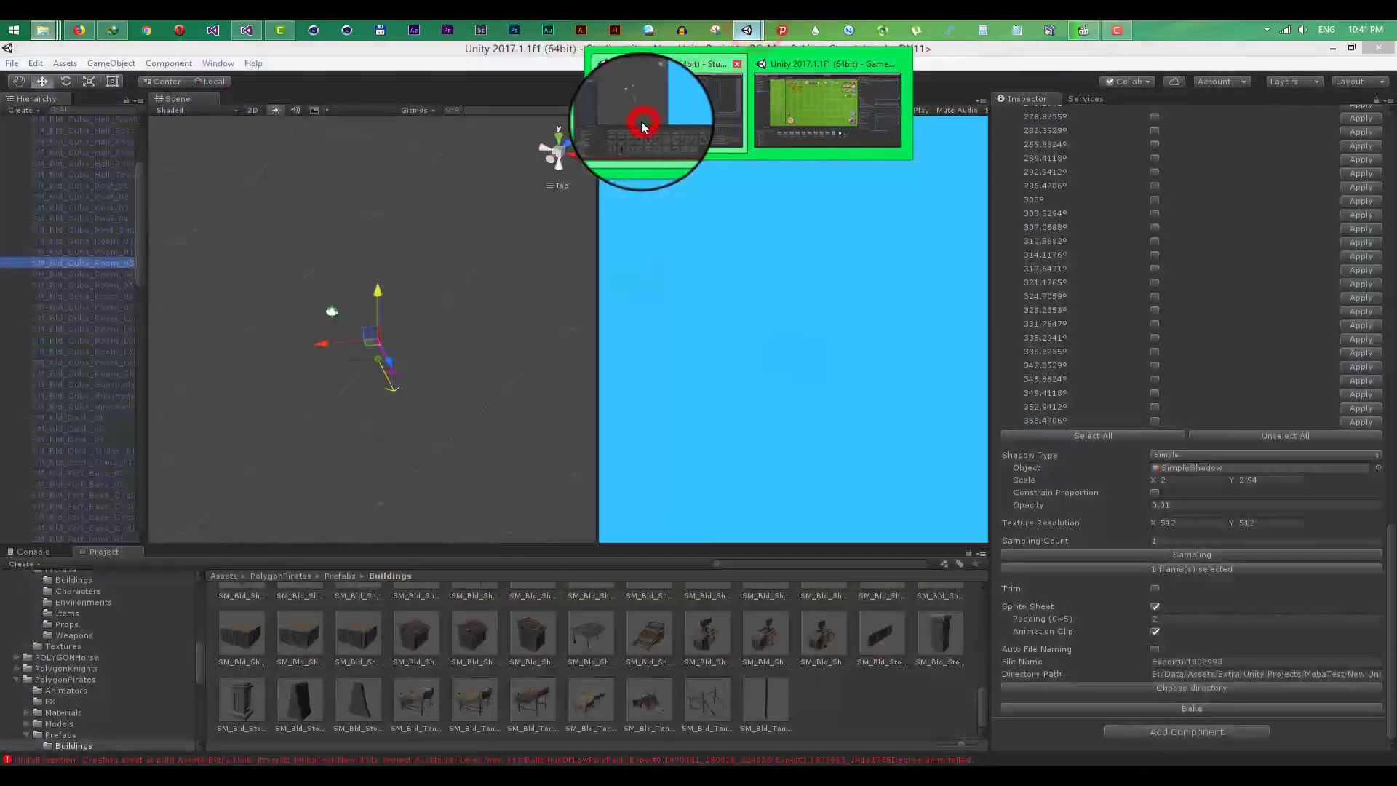
- Back in Unity, increase the baking camera's Camera Size slightly
click(641, 121)
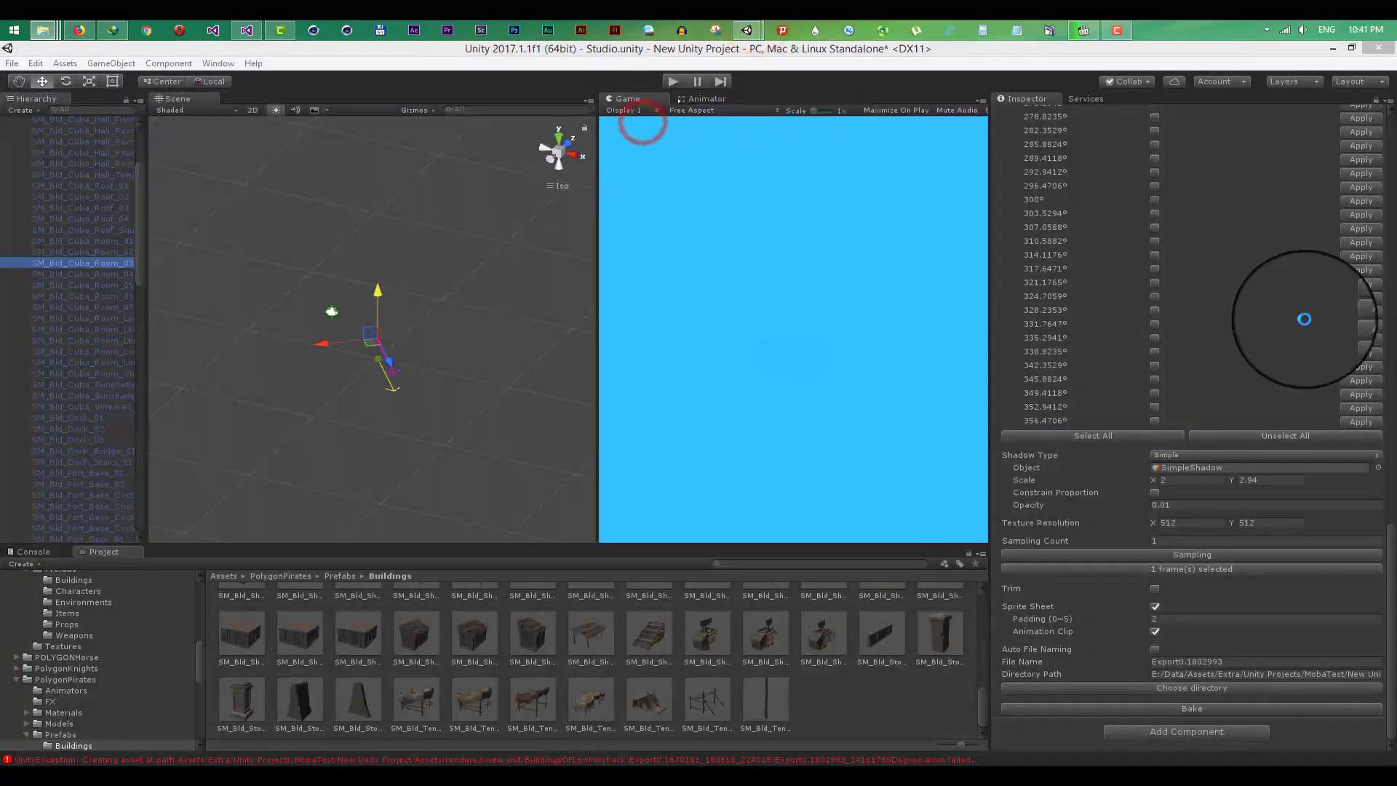
scroll(1303, 319, up, 15)
scroll(1237, 313, up, 15)
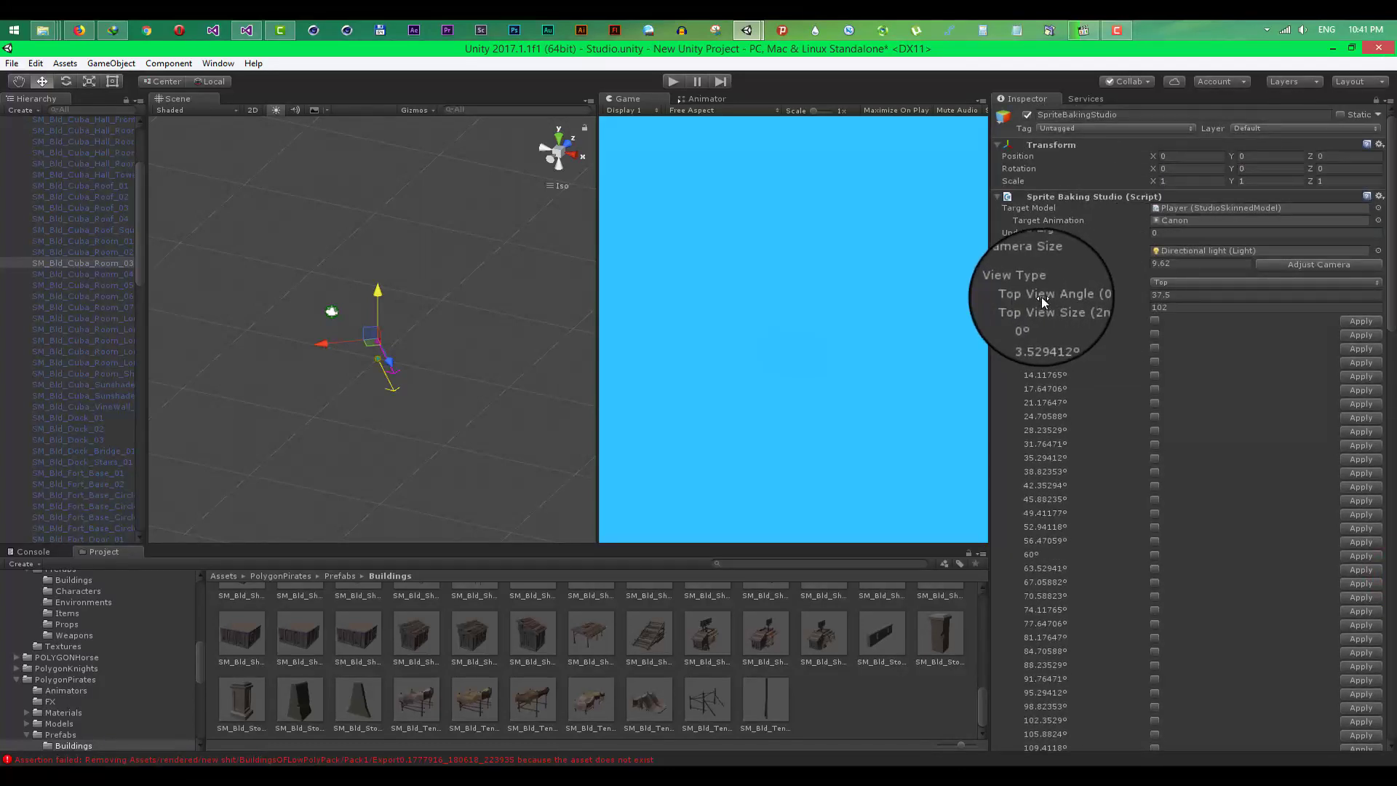
drag(1075, 263, 1106, 262)
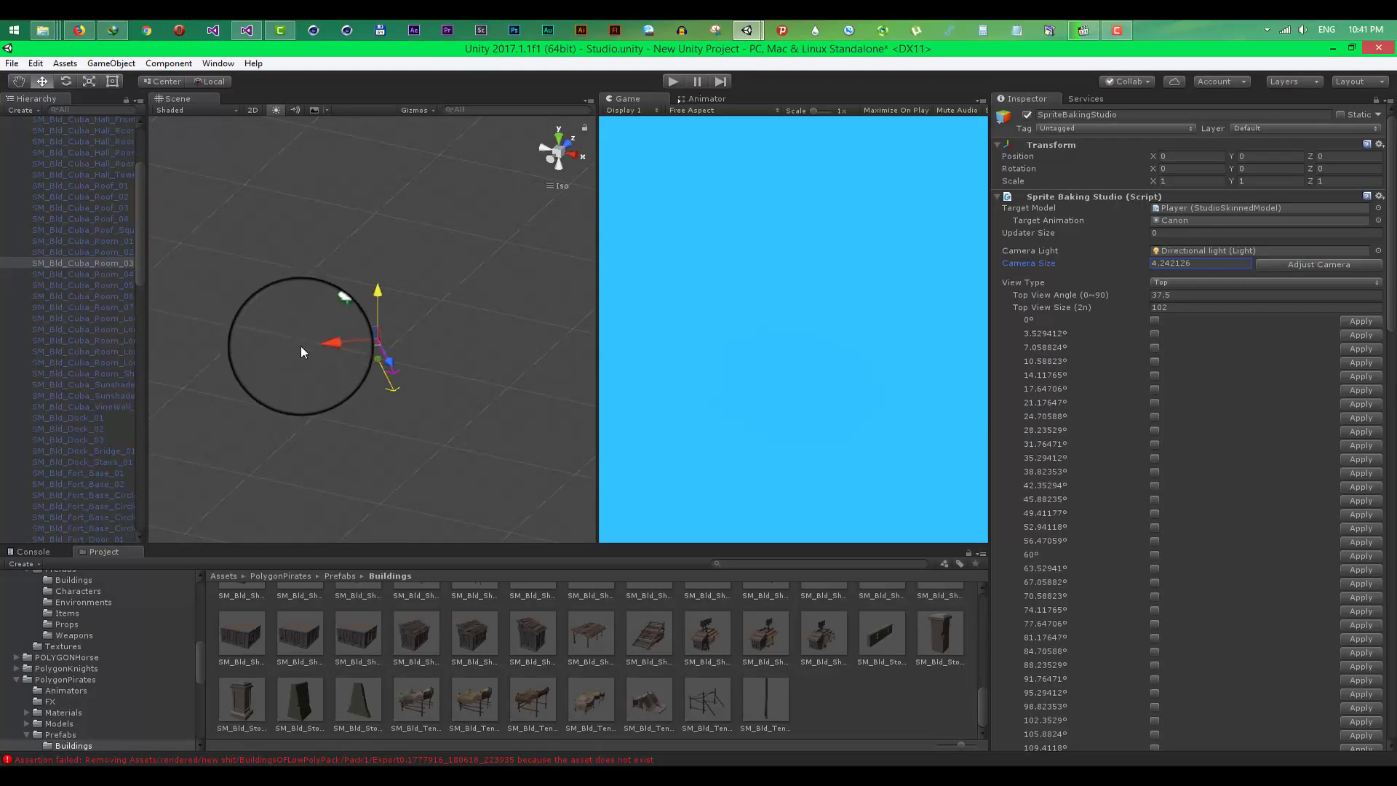
- Activate SM_Bld_Cuba_Room_03 and reduce Camera Size so the house fills the game view
key(alt+shift+a)
mouse_move(1061, 270)
mouse_down()
mouse_move(1042, 267)
mouse_move(1102, 270)
mouse_move(1091, 267)
mouse_up()
click(1278, 265)
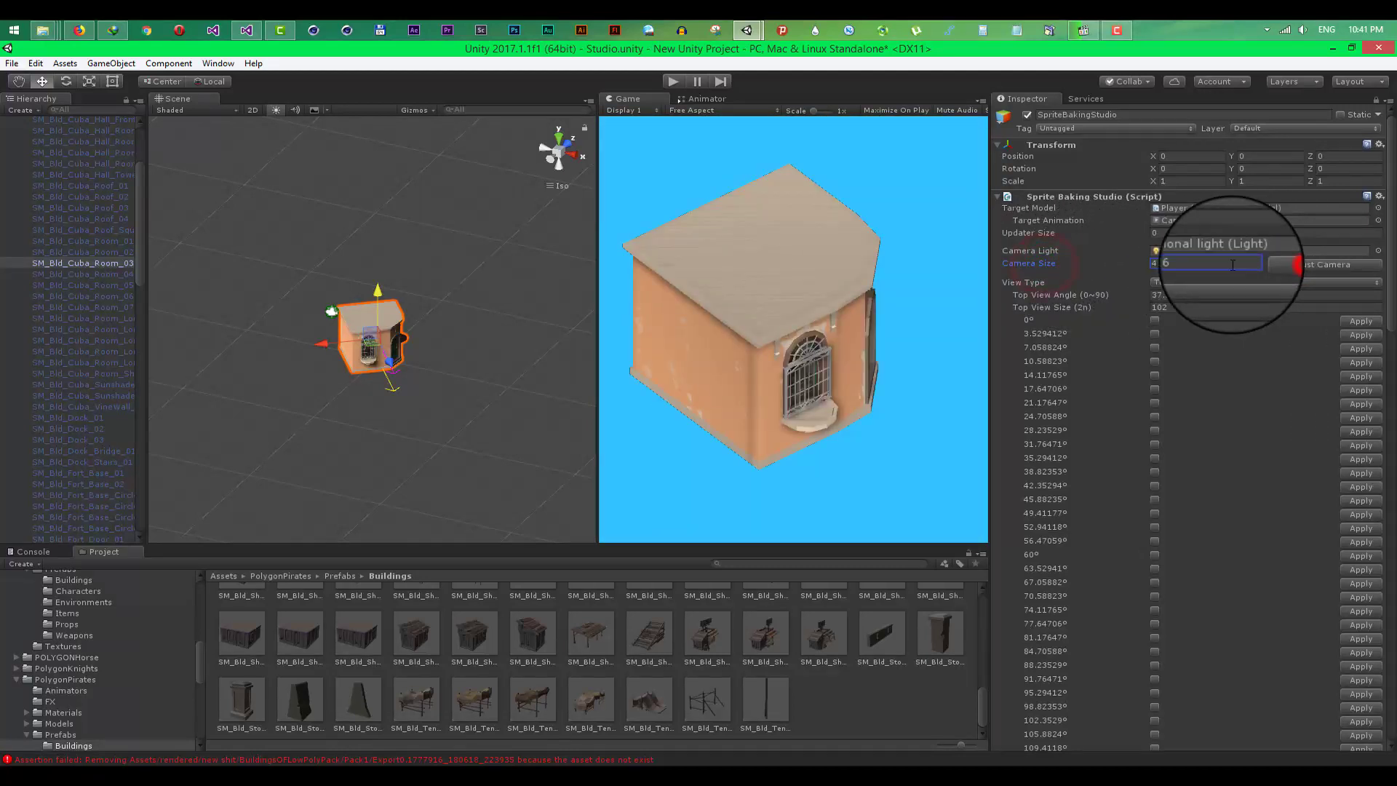
click(1390, 242)
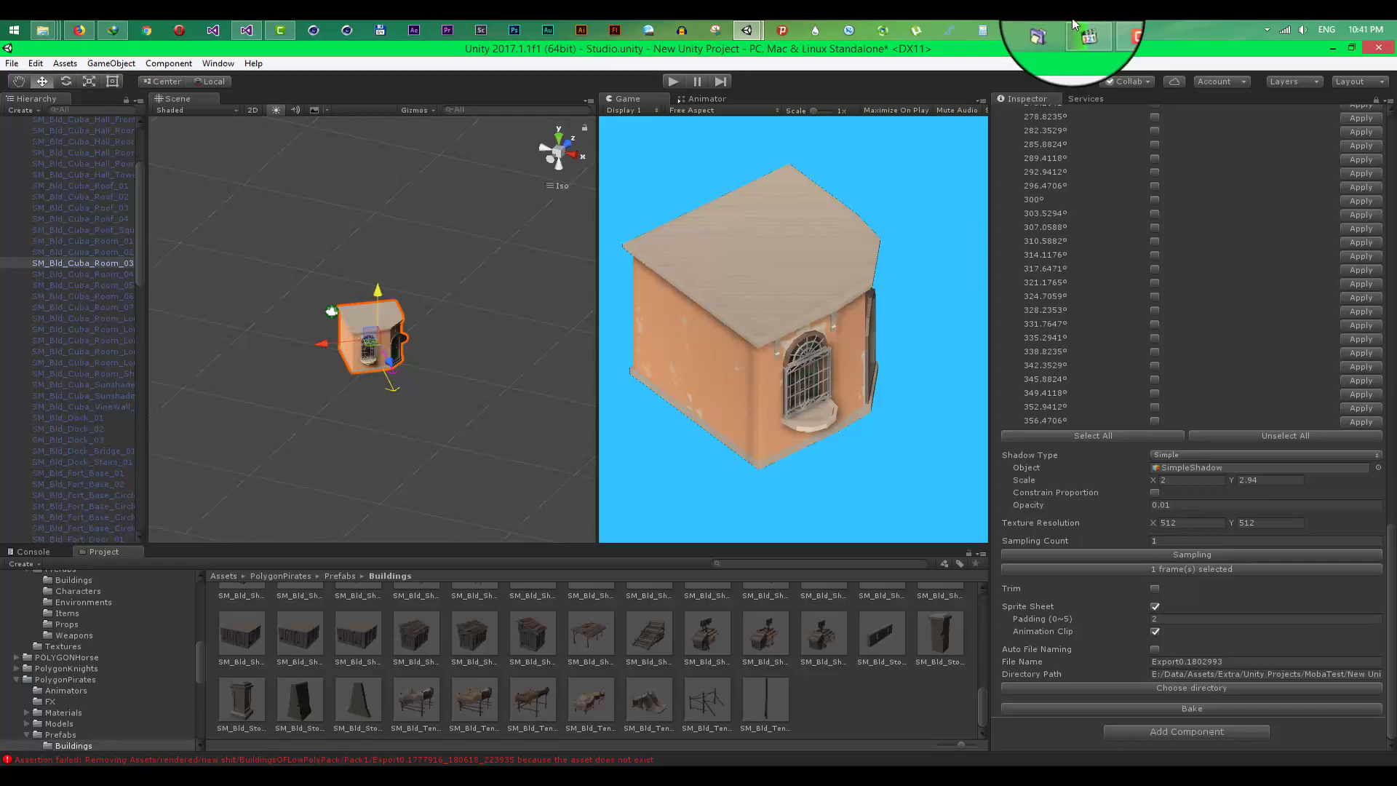
click(1117, 30)
click(1305, 722)
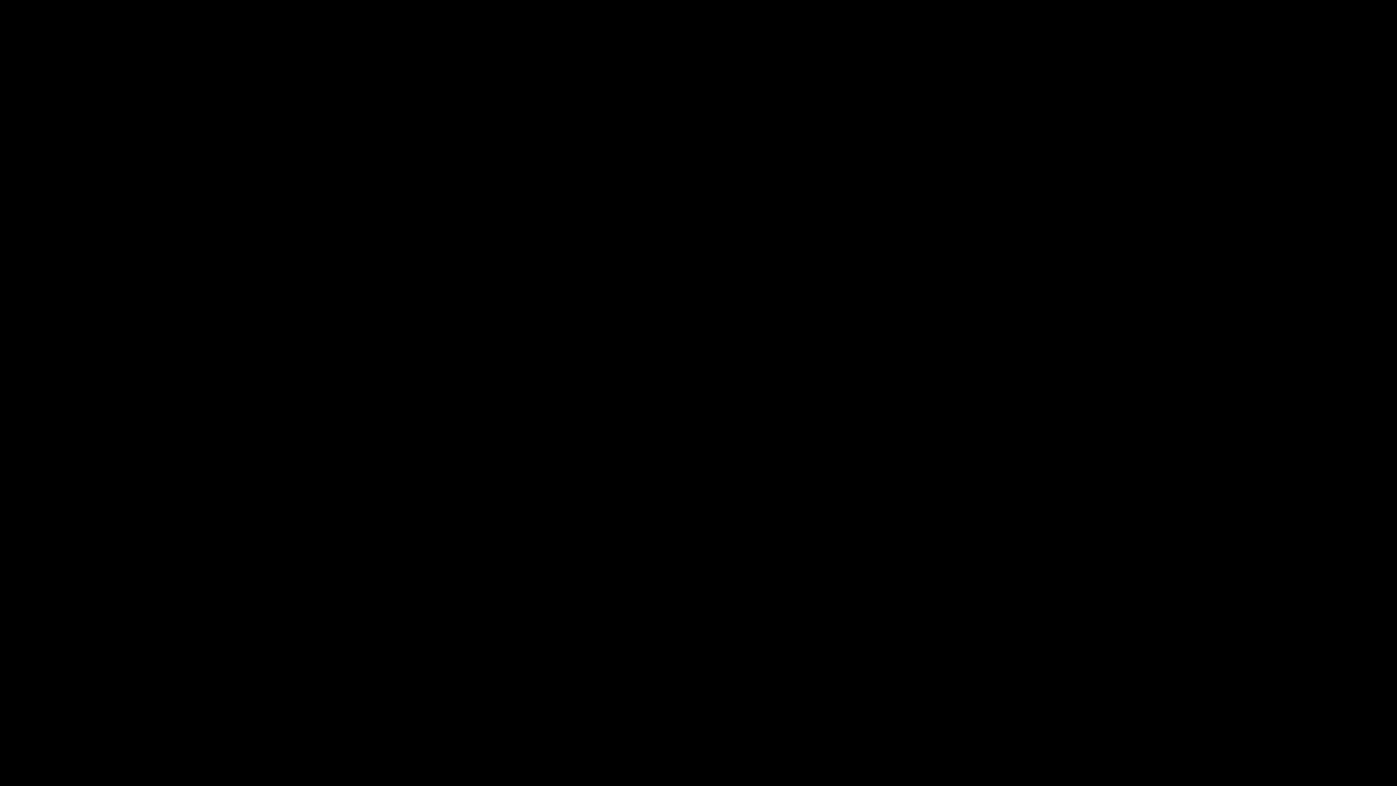